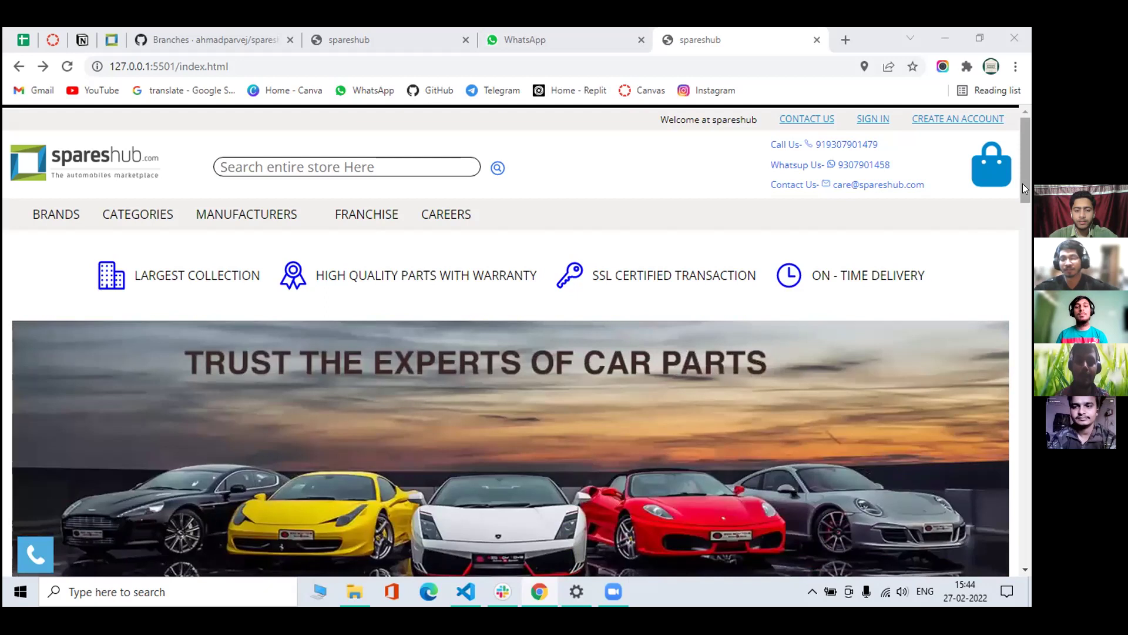
left_click_drag(1023, 184, 1029, 281)
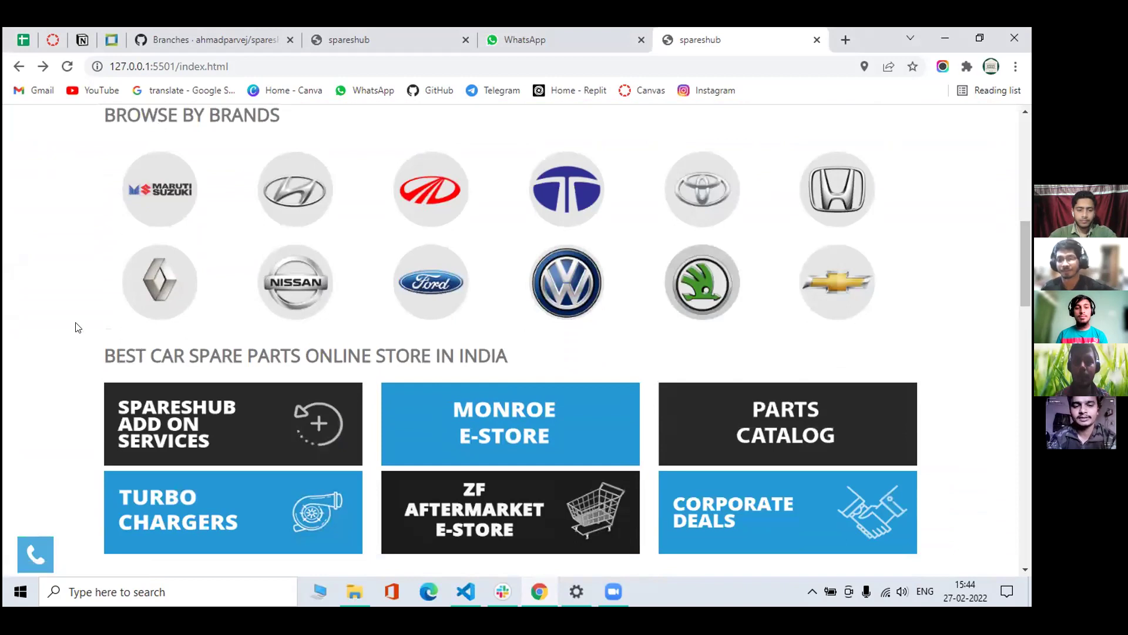
Visit the Maruti Suzuki brand page, return home, and close the green callback popup
left_click(180, 207)
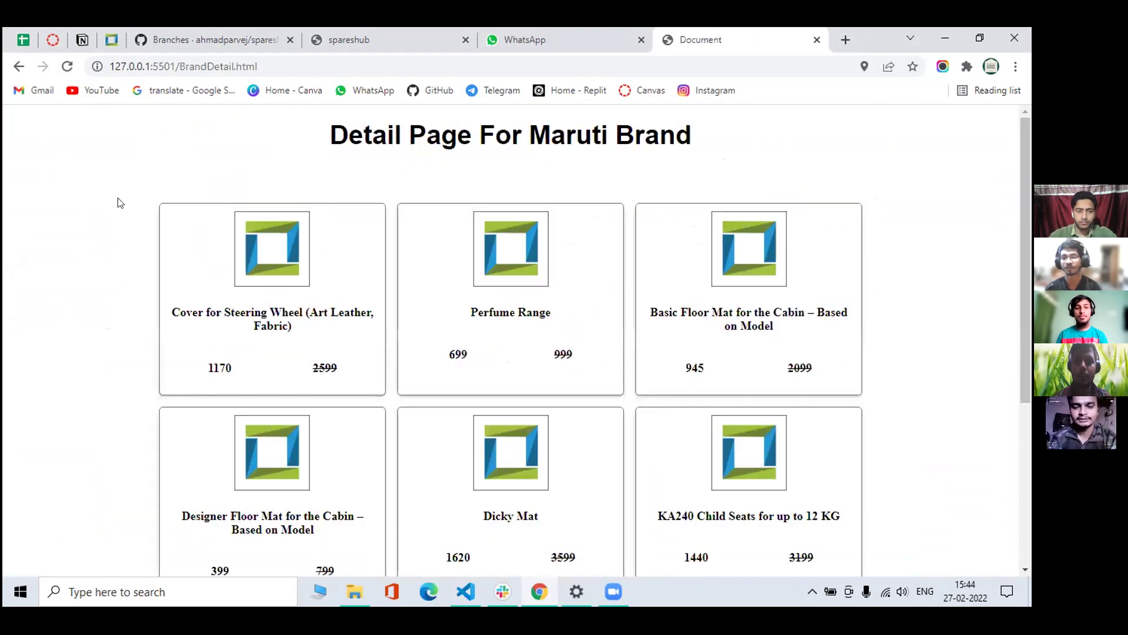
left_click(18, 66)
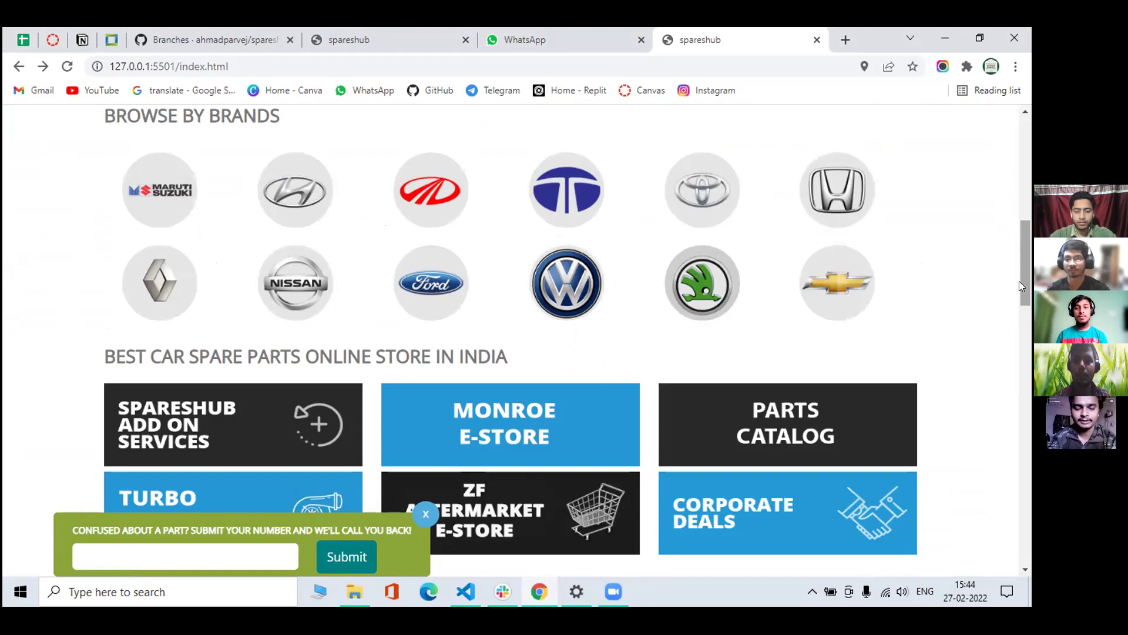
left_click(425, 515)
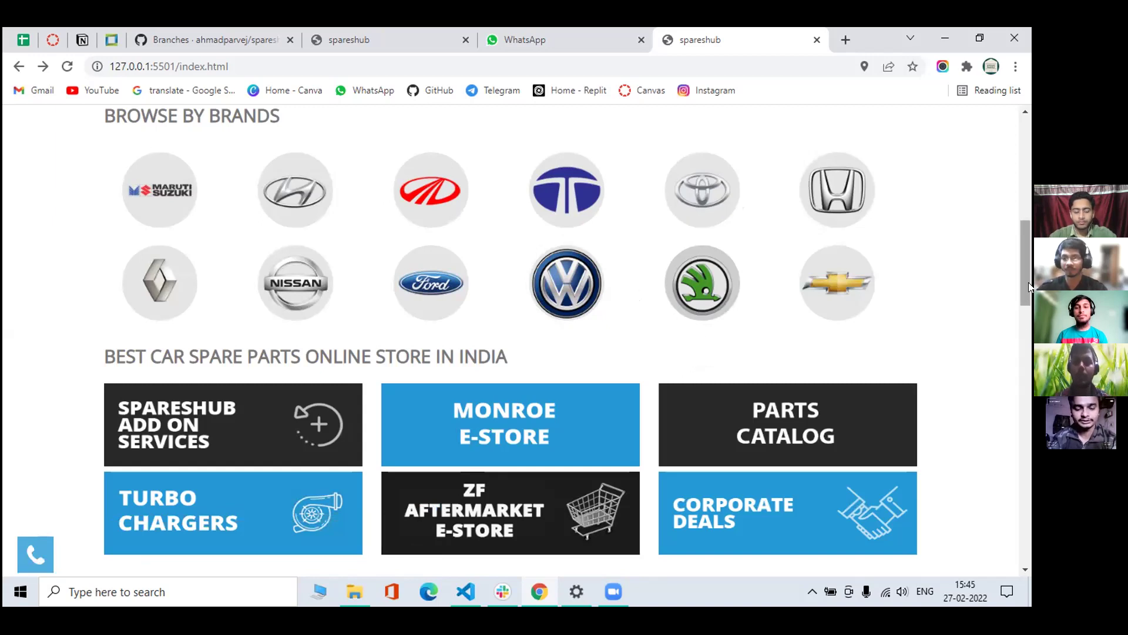
left_click_drag(1029, 265, 1029, 313)
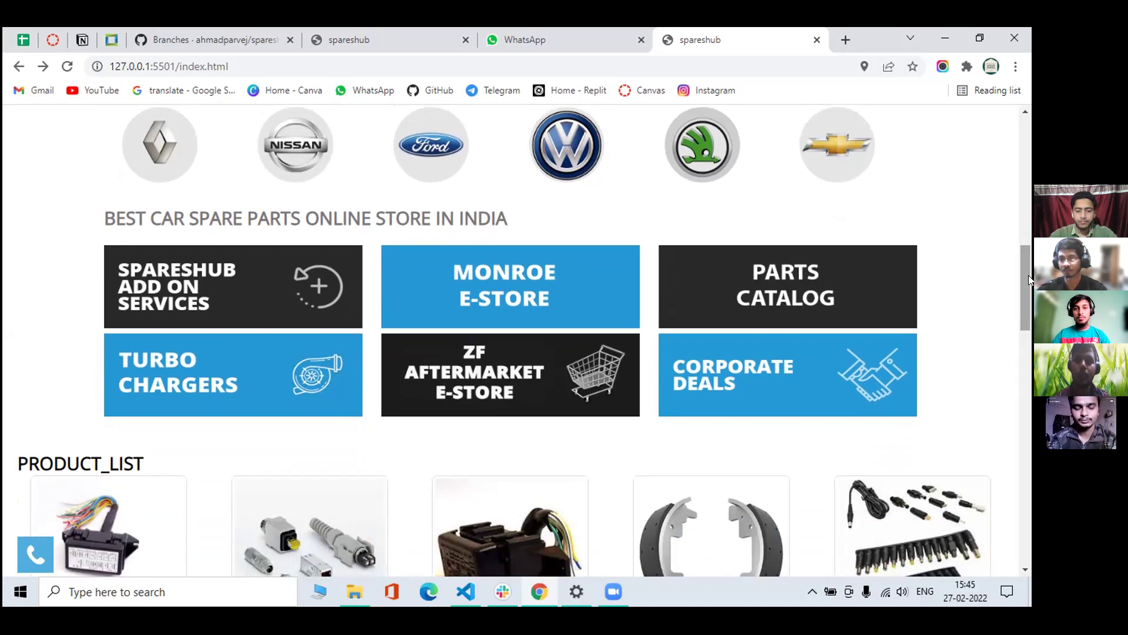
left_click_drag(1029, 276, 1029, 503)
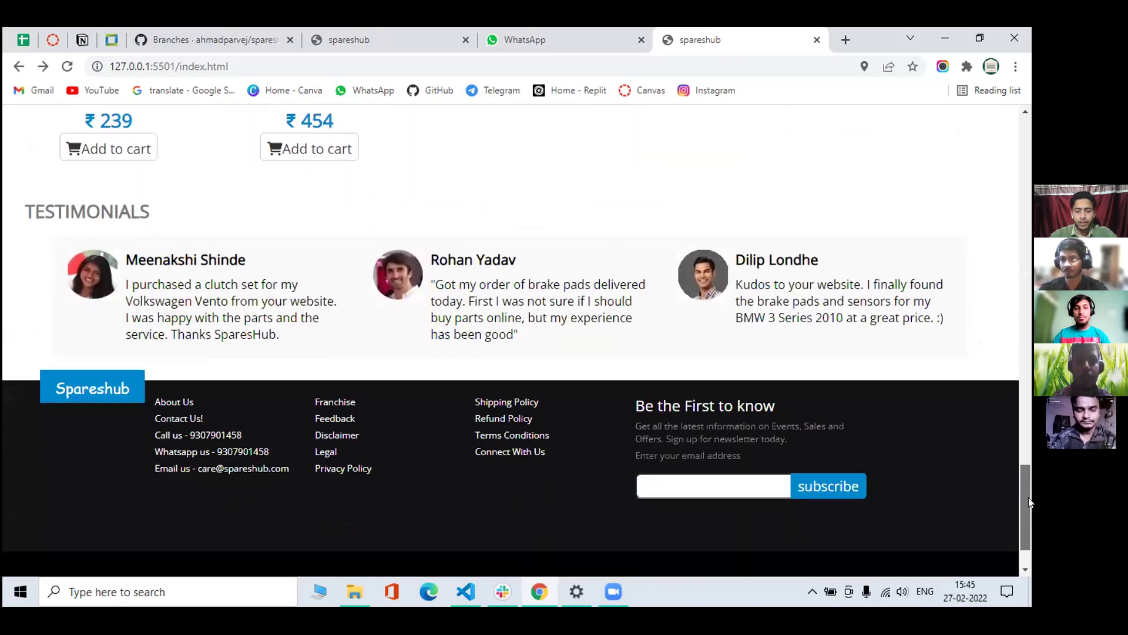
left_click_drag(1028, 502, 1024, 503)
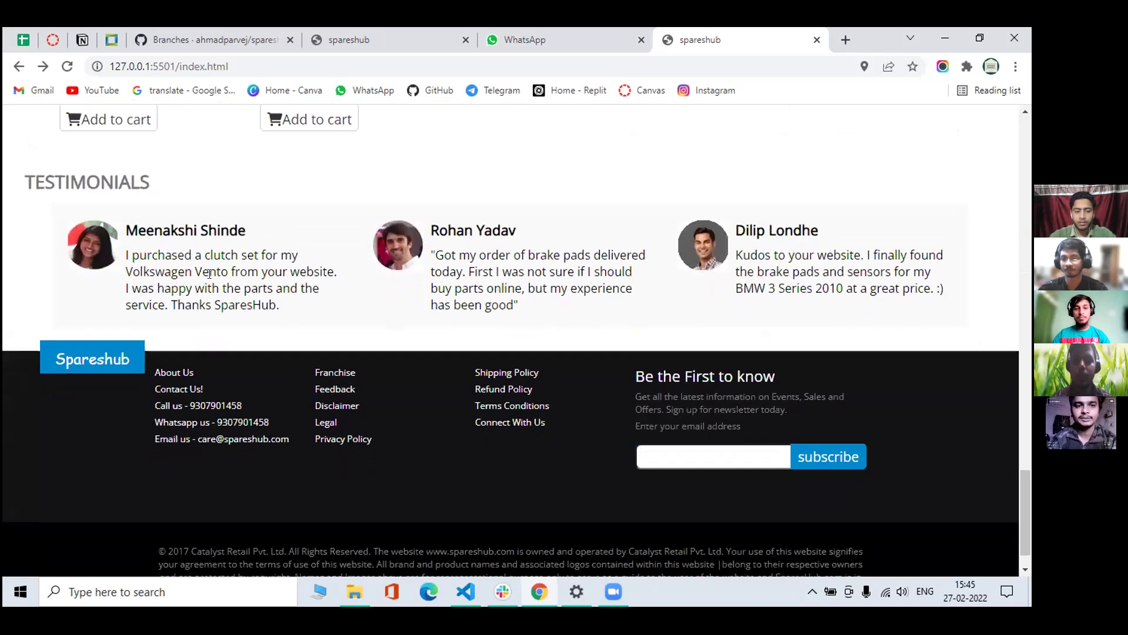
left_click_drag(1029, 511, 1021, 115)
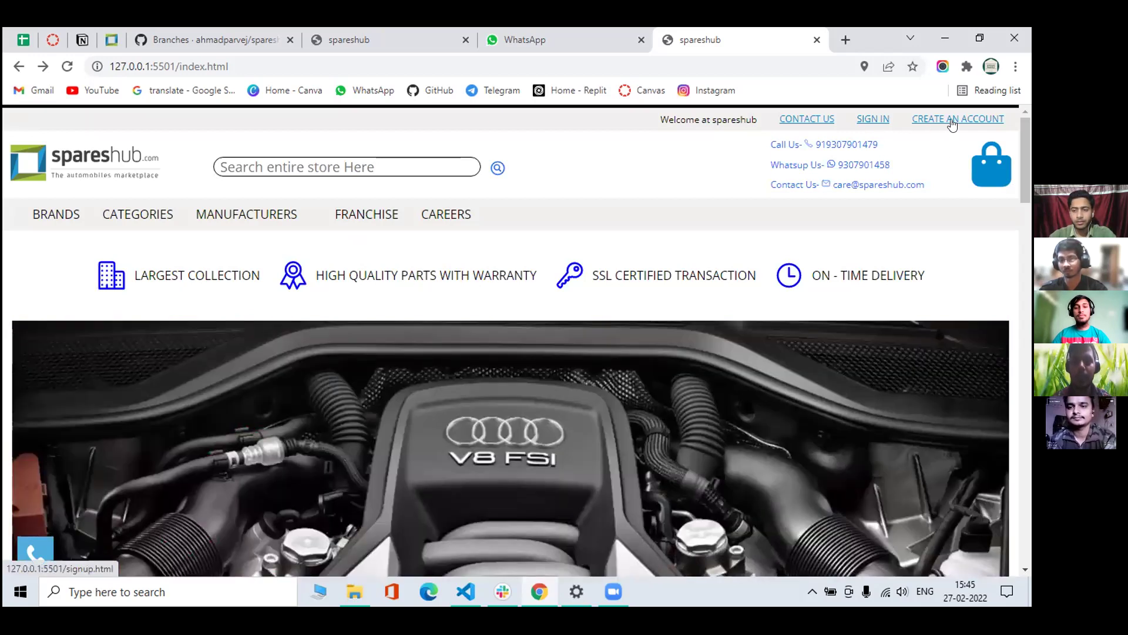
Start a new customer account, filling first and last name from suggestions
left_click(952, 122)
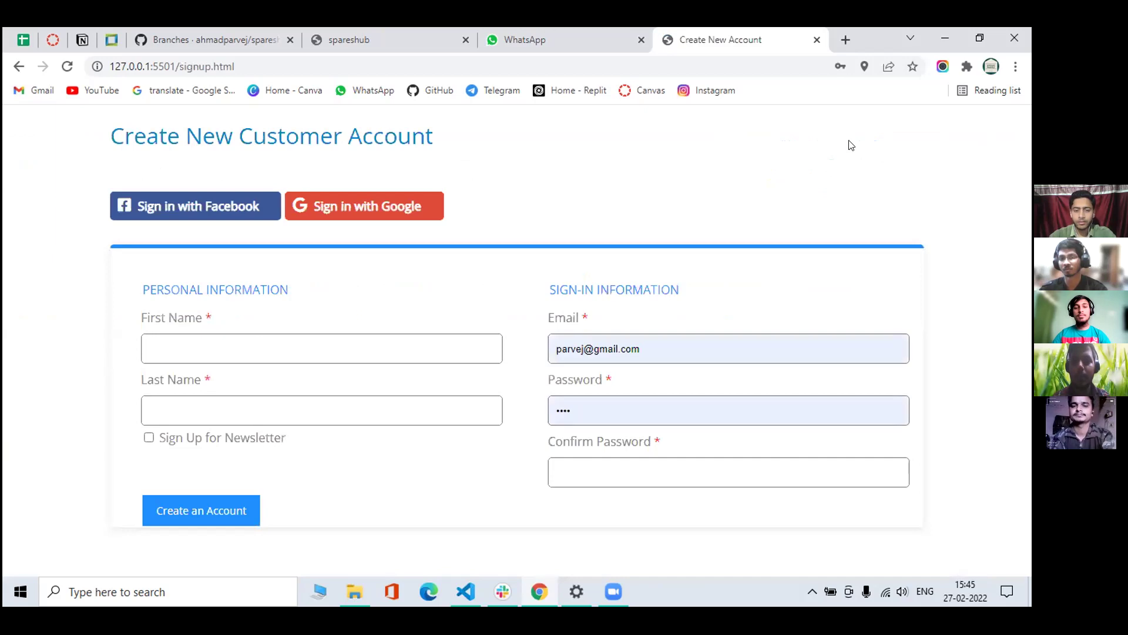
left_click(260, 344)
left_click(235, 408)
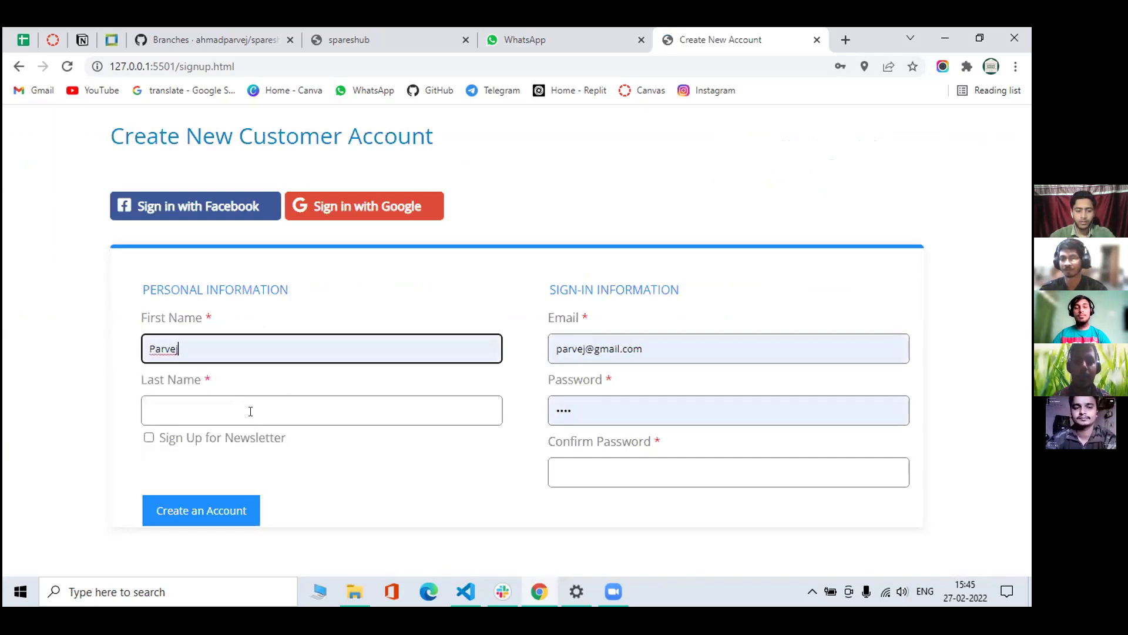
left_click(238, 473)
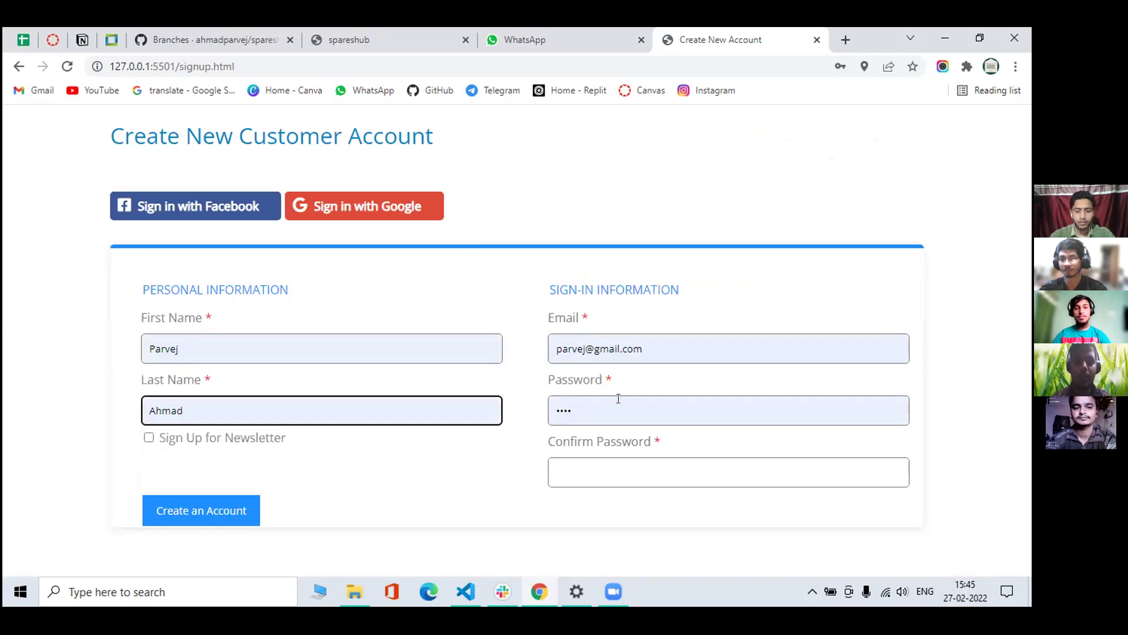
Autofill the email, re-enter the password and its confirmation, and submit the registration
left_click(640, 478)
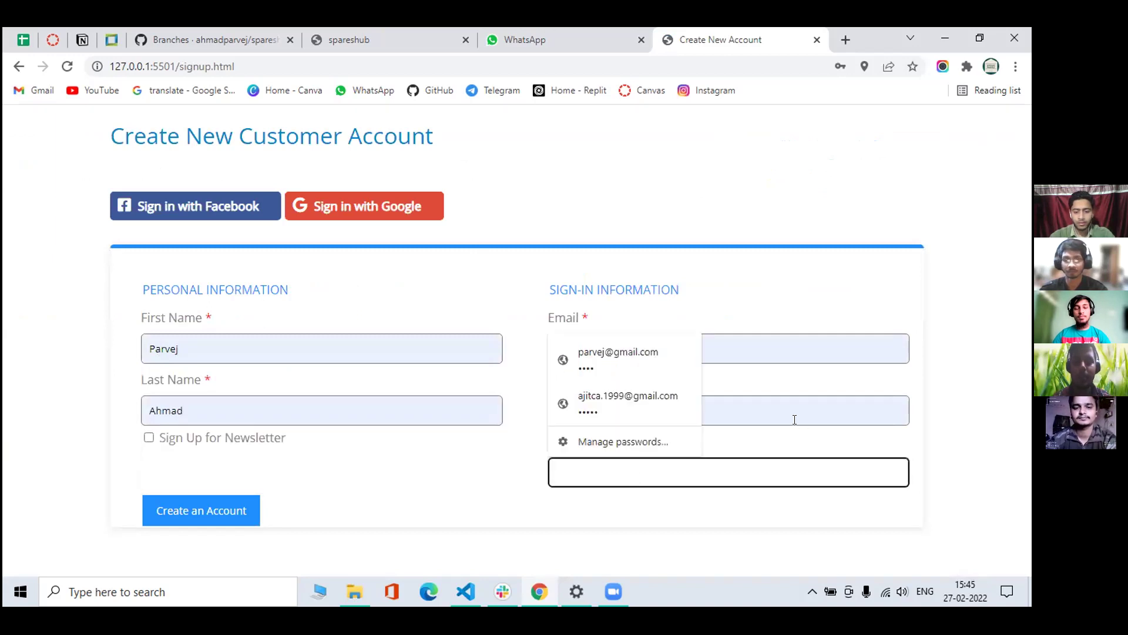
left_click(617, 357)
double_click(582, 409)
key("BackSpace")
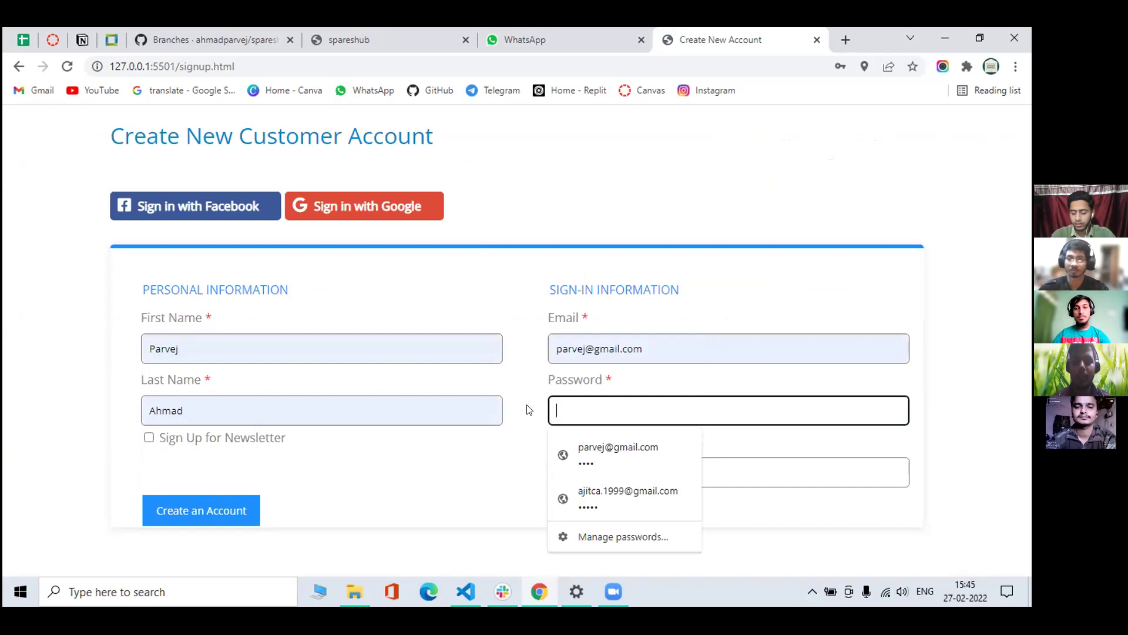
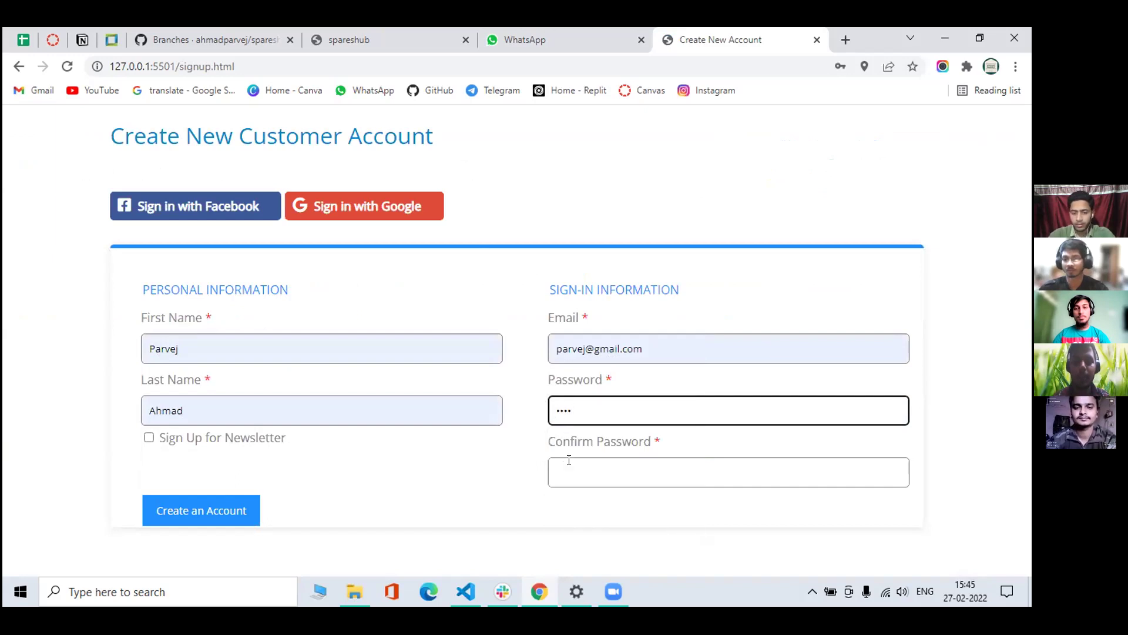
left_click(569, 468)
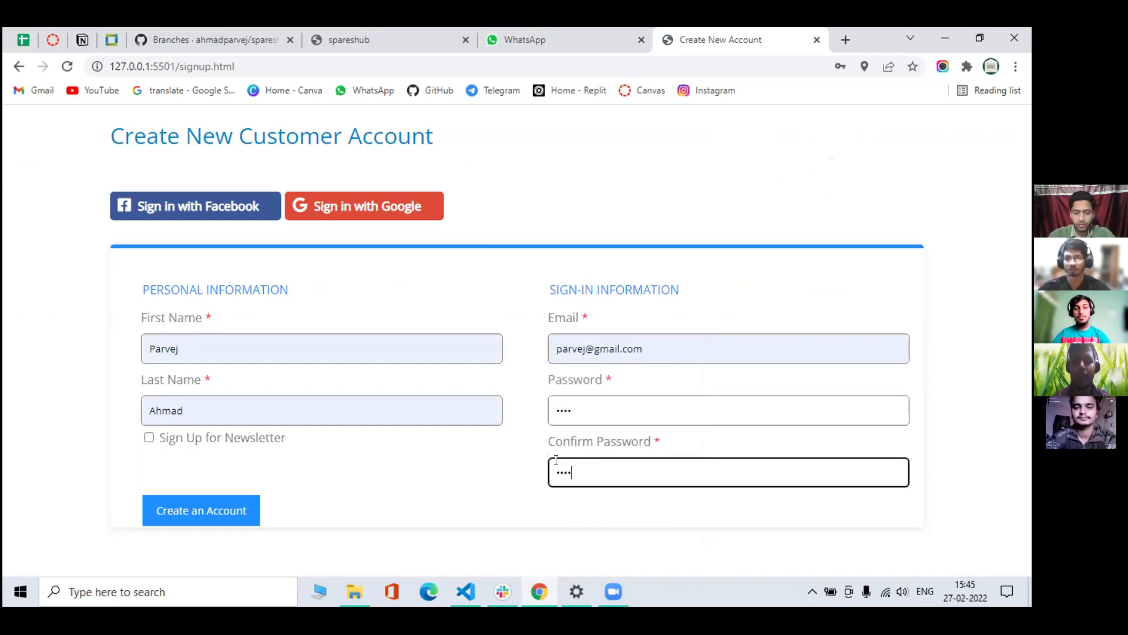
left_click(205, 508)
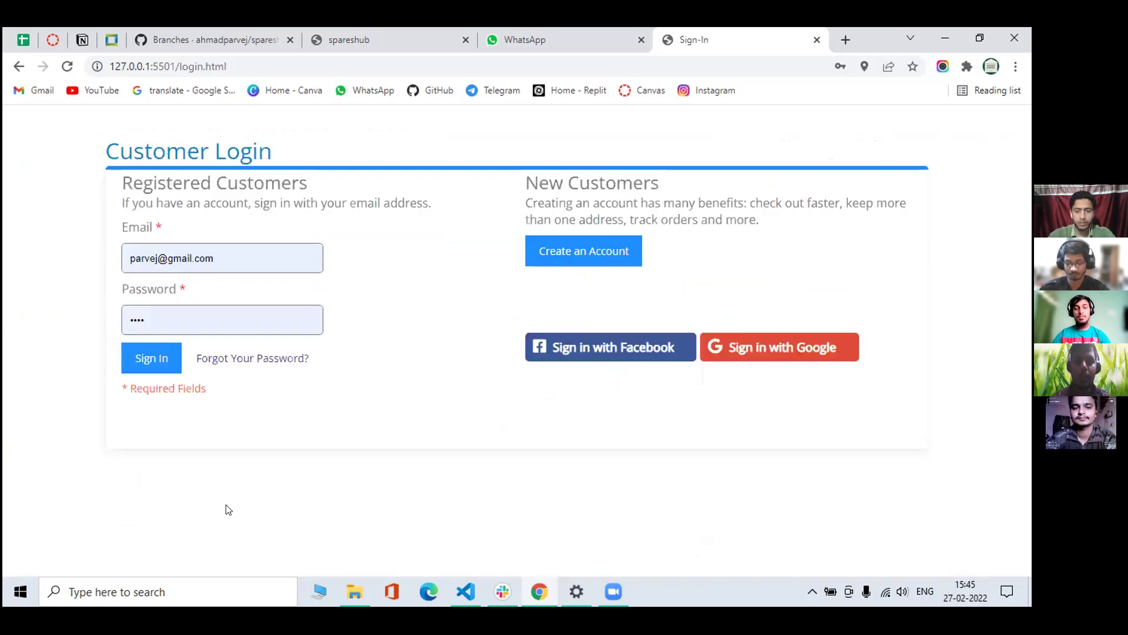
Sign in with the new account, retyping the password after the wrong-details alert
left_click(130, 317)
key("ctrl+a")
key("BackSpace")
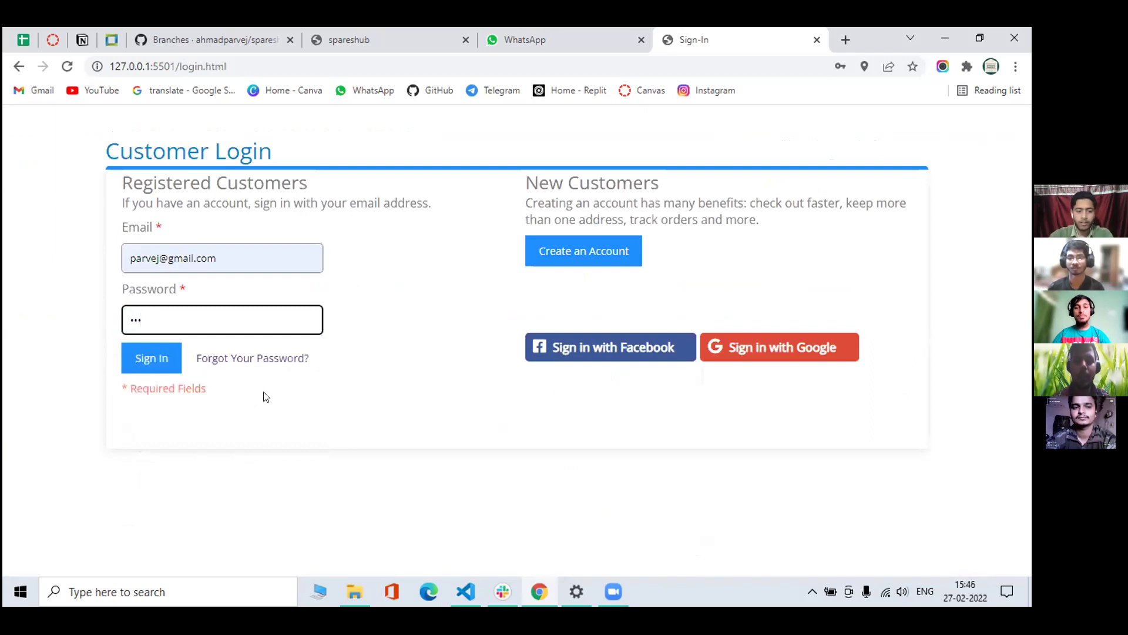
left_click(160, 359)
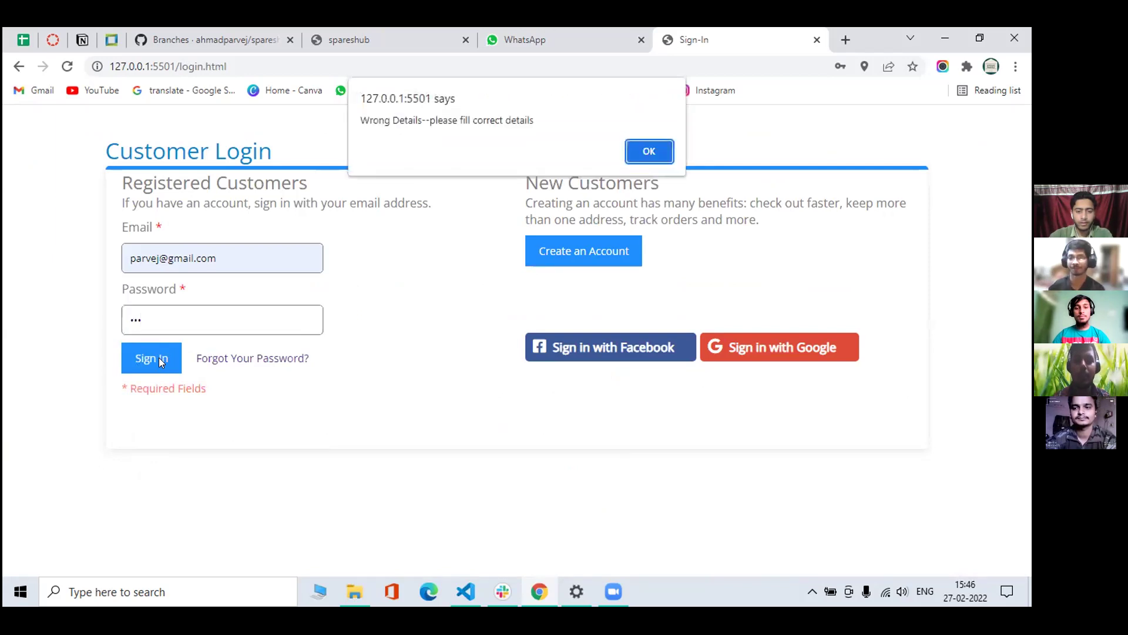
left_click(648, 152)
double_click(189, 320)
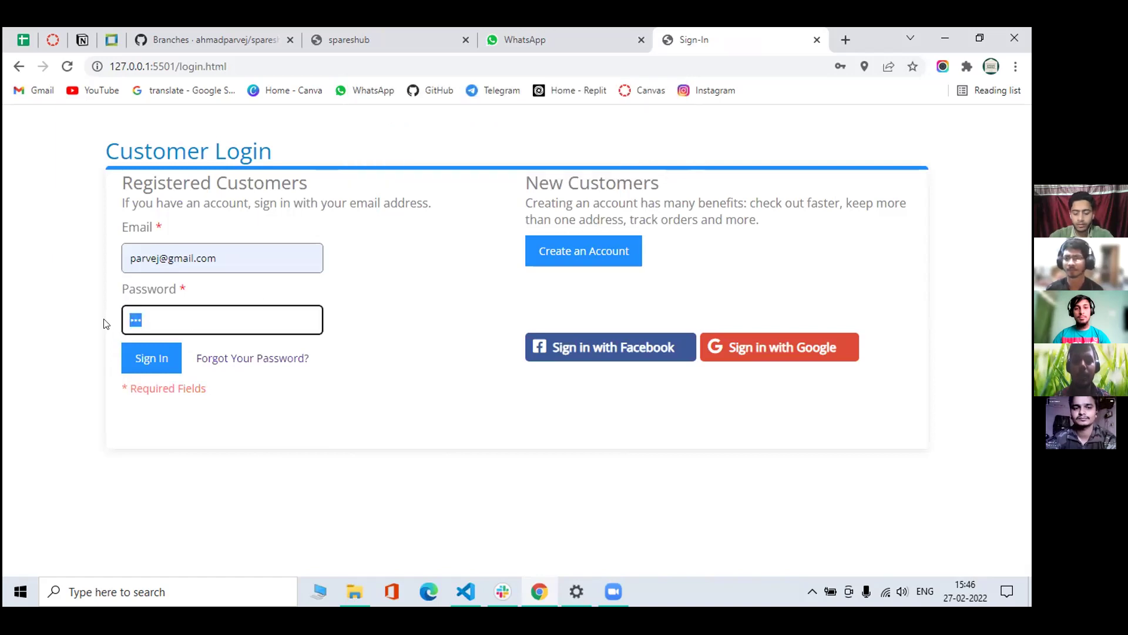
type("•••")
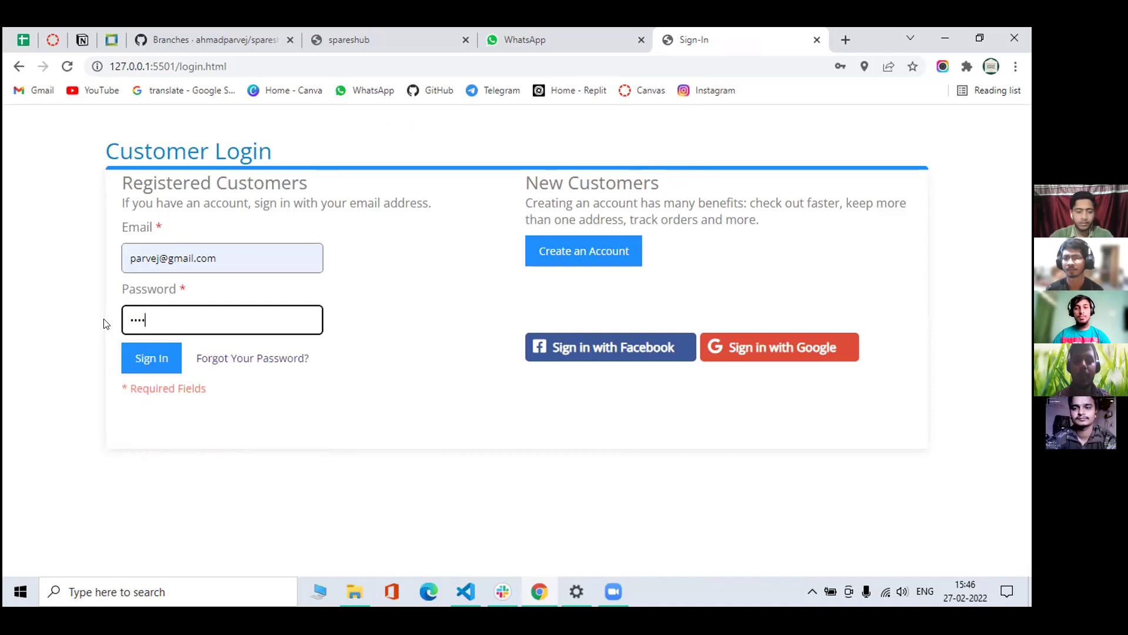
left_click(151, 358)
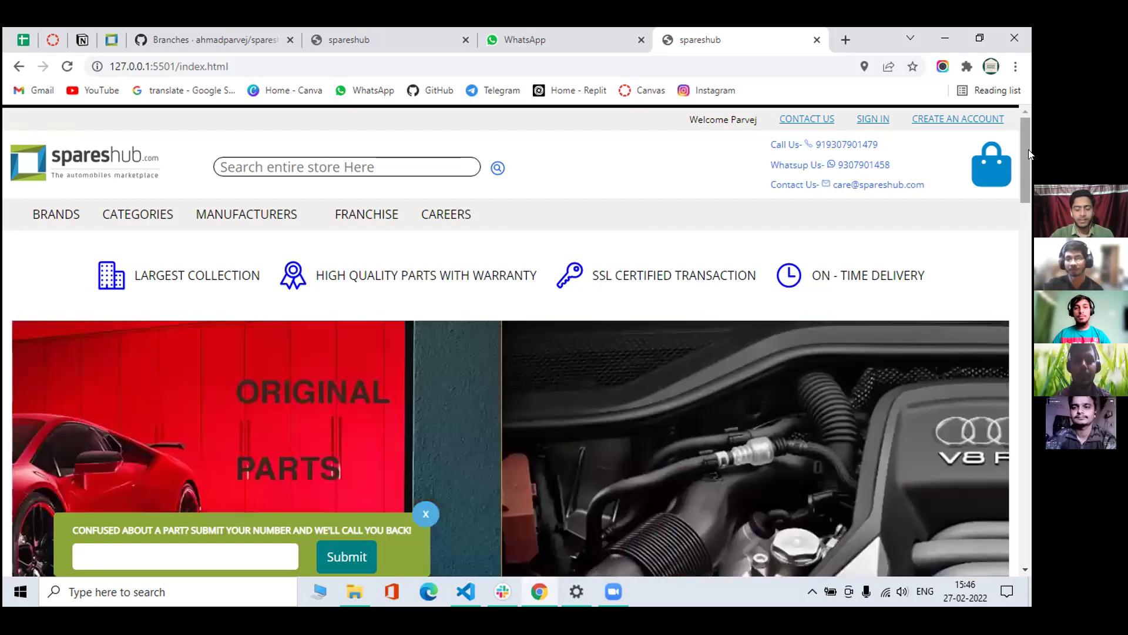
left_click_drag(1028, 154, 1029, 321)
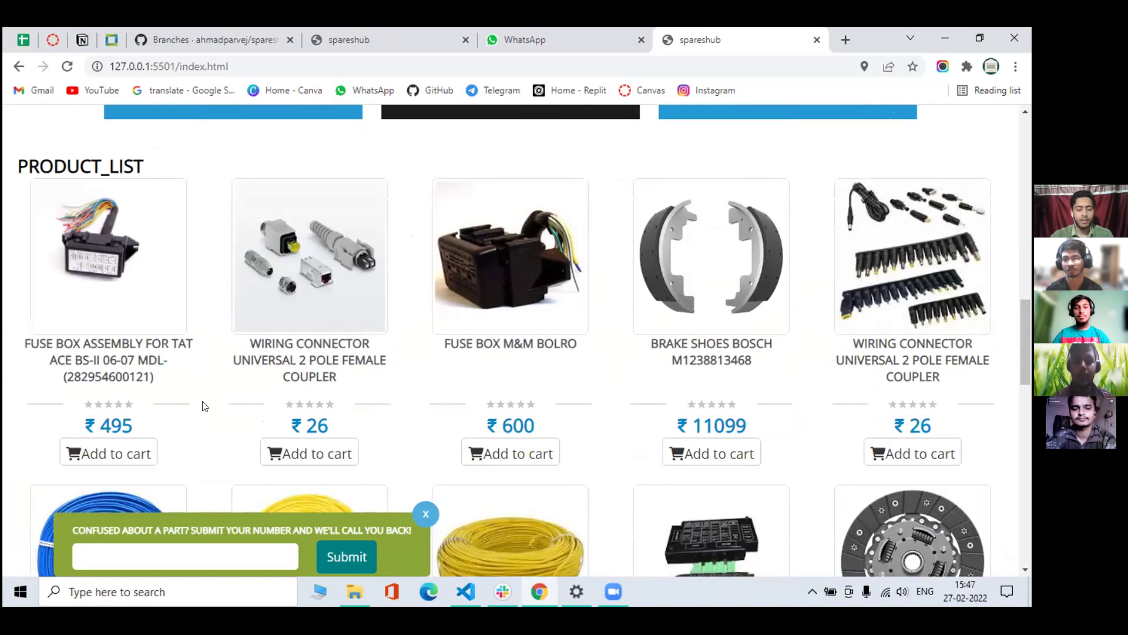
mouse_move(310, 452)
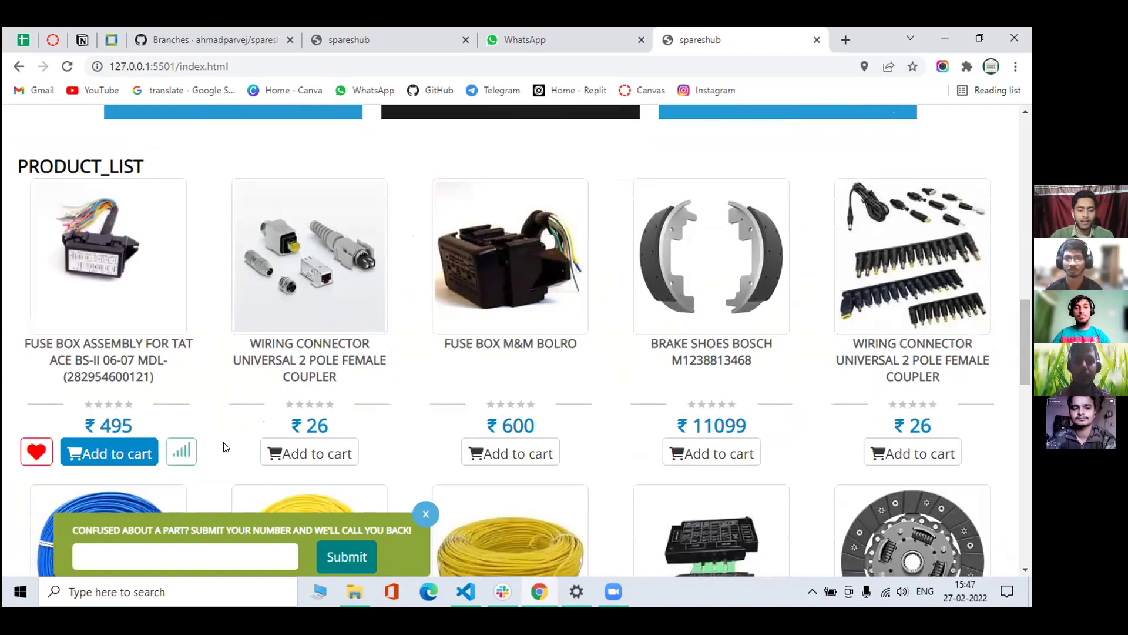
mouse_move(310, 353)
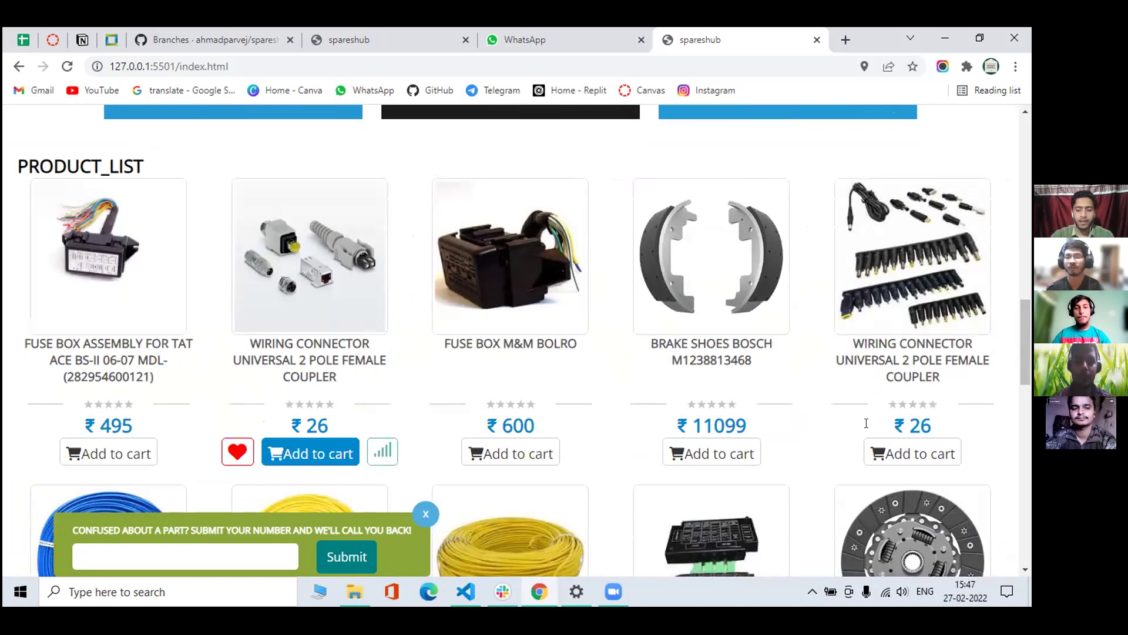
scroll(1027, 426, "up", 10)
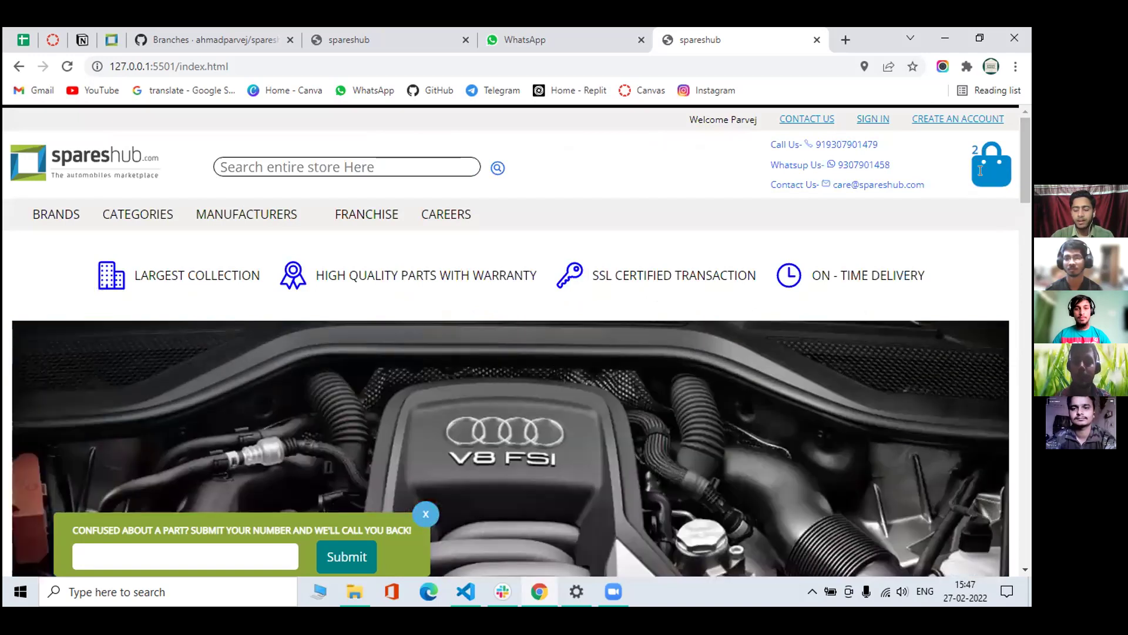
Open the cart panel listing the fuse box assembly and wiring connector, total 521
left_click(987, 165)
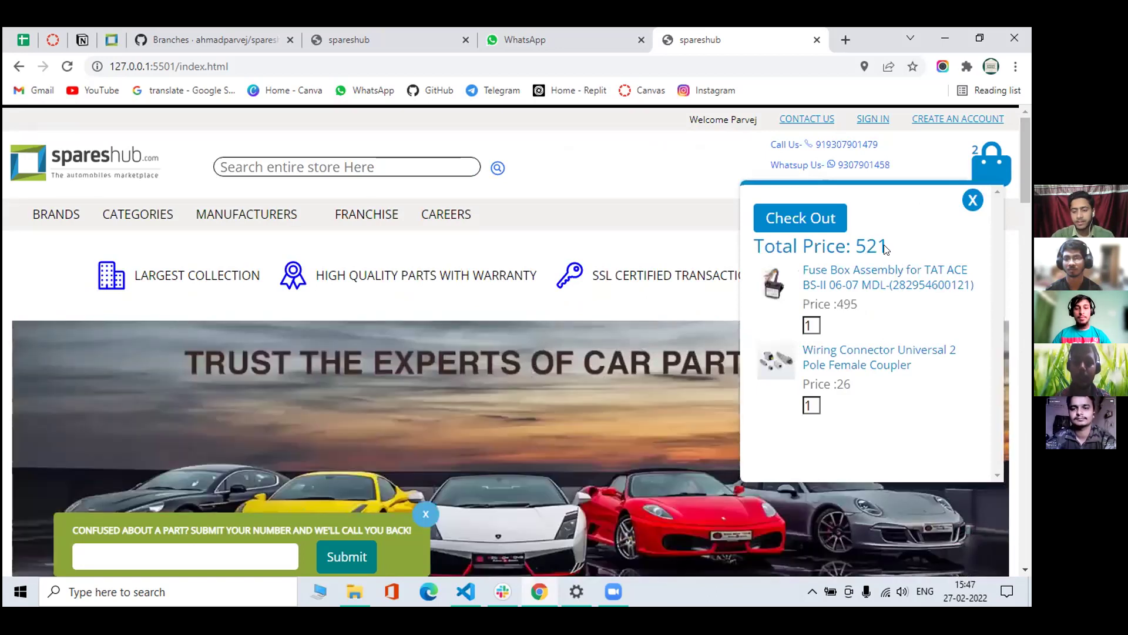
Check out and autofill the shipping form with the saved Noida address
left_click(812, 223)
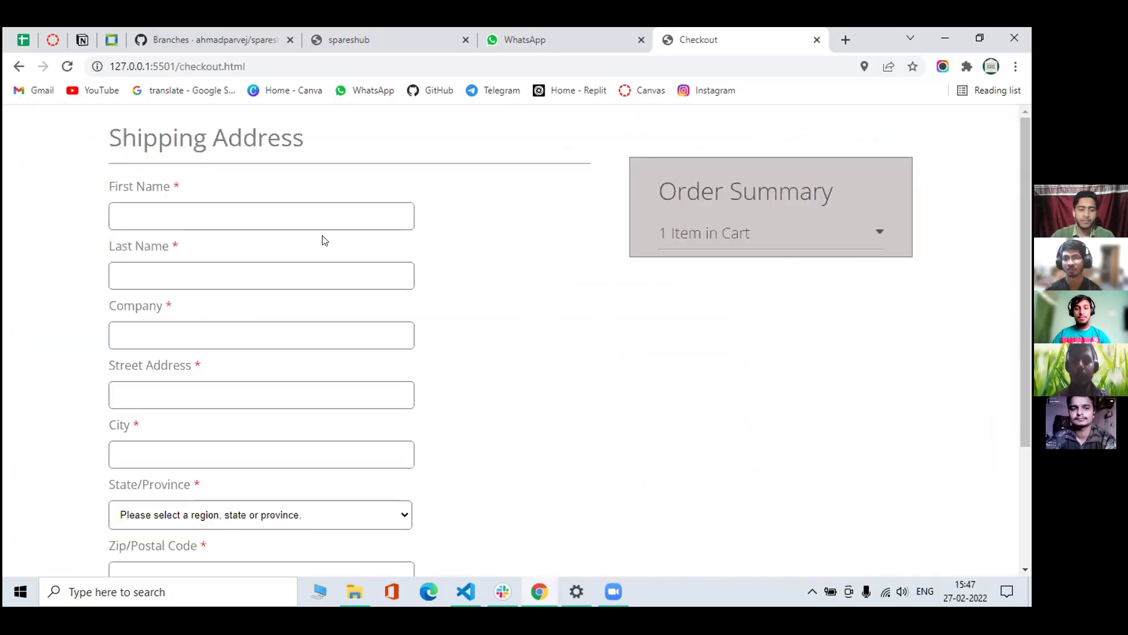
left_click(325, 220)
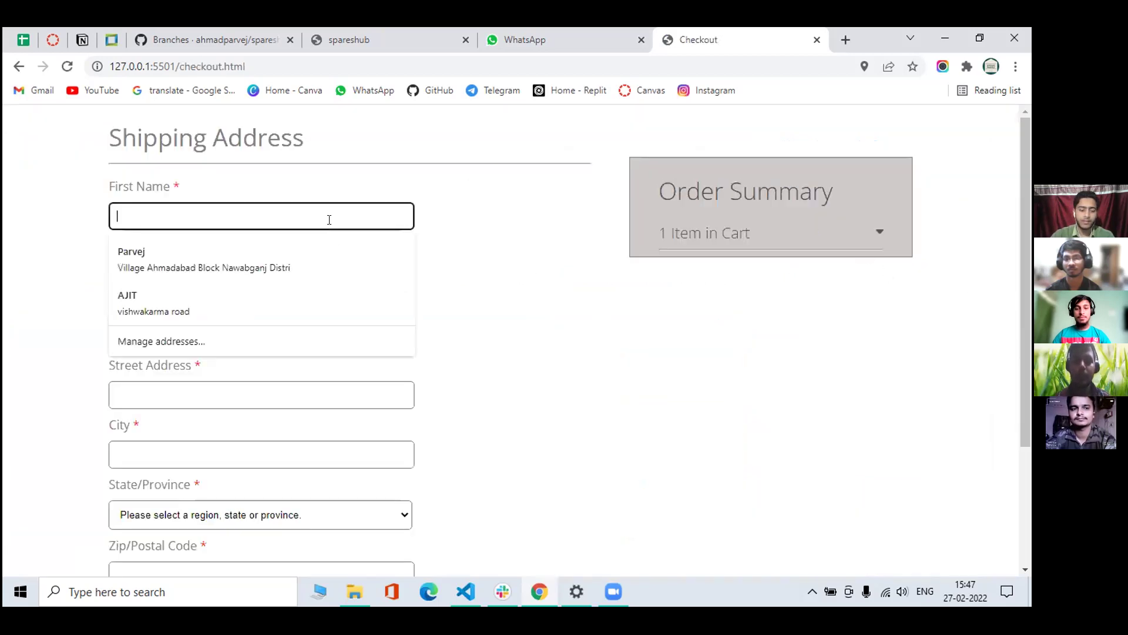
left_click(331, 303)
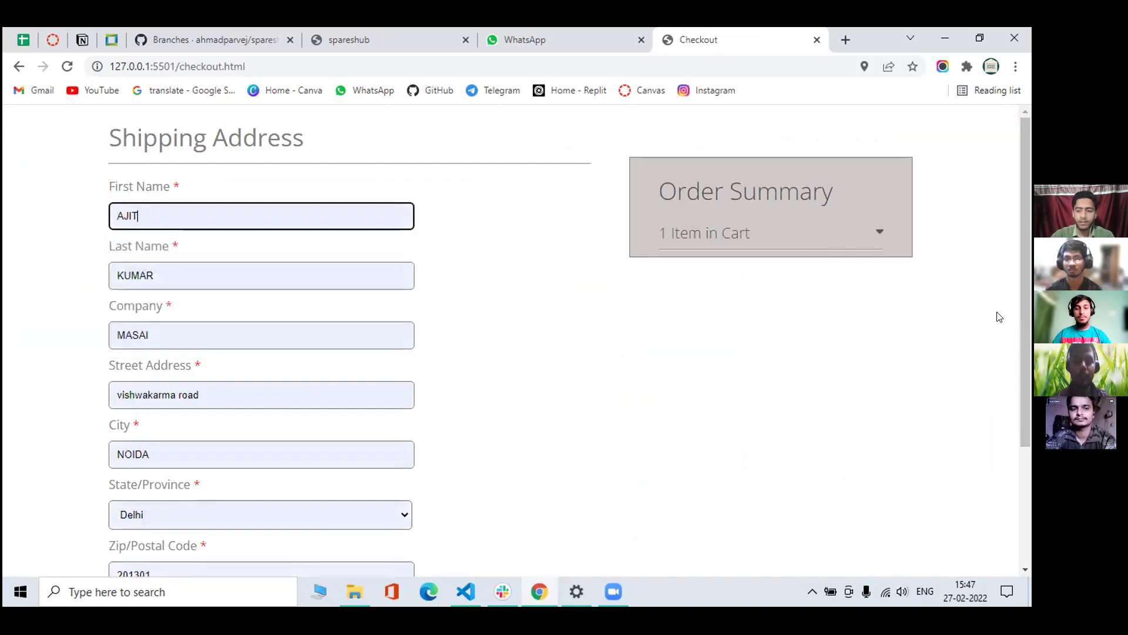
left_click_drag(1027, 286, 1028, 446)
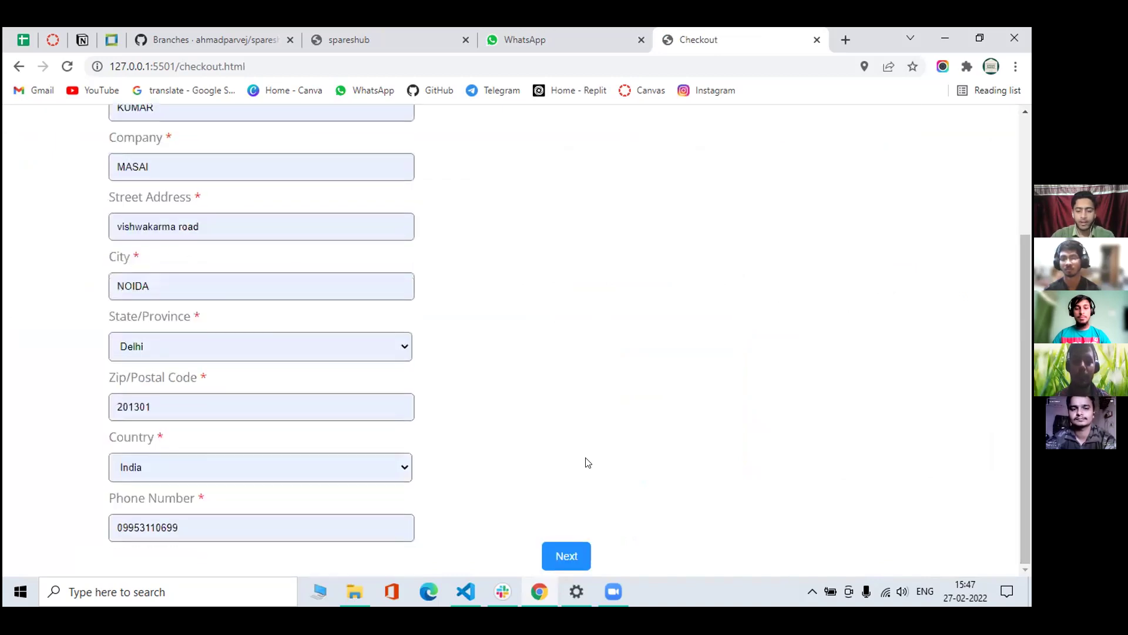
left_click(567, 555)
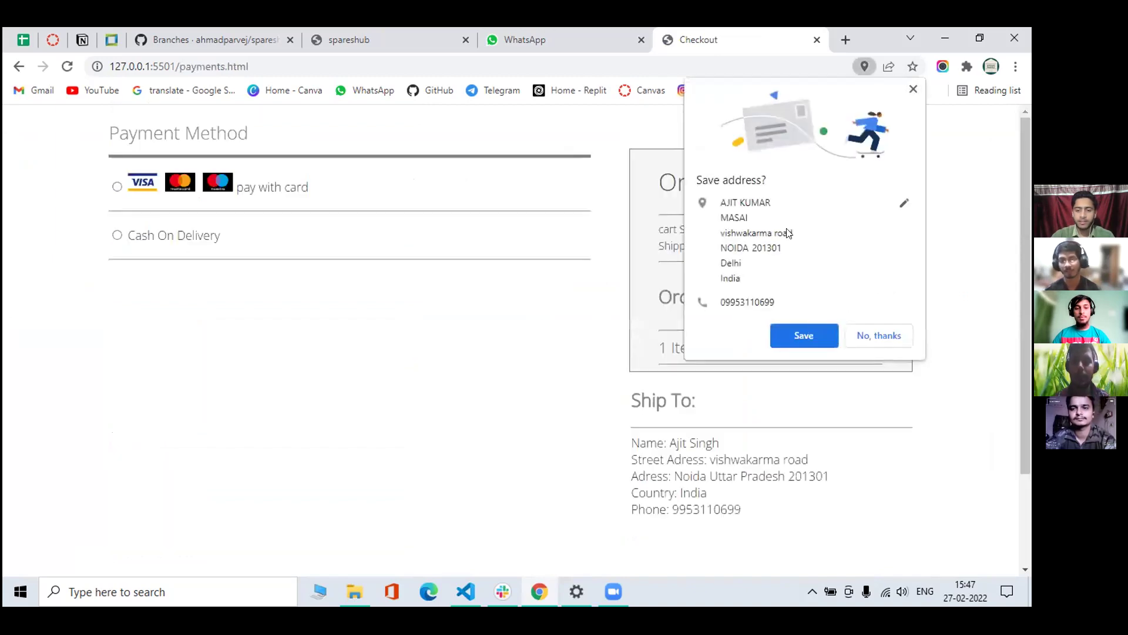
left_click(914, 89)
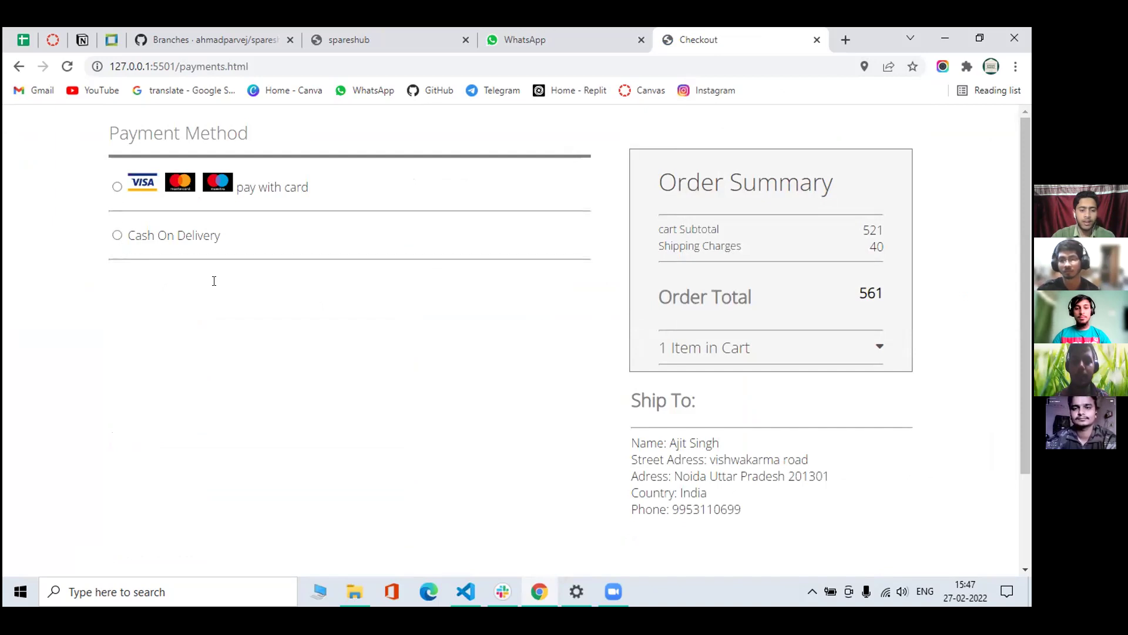
Pay by Cash On Delivery, place the 561 order, and go back twice
left_click(117, 235)
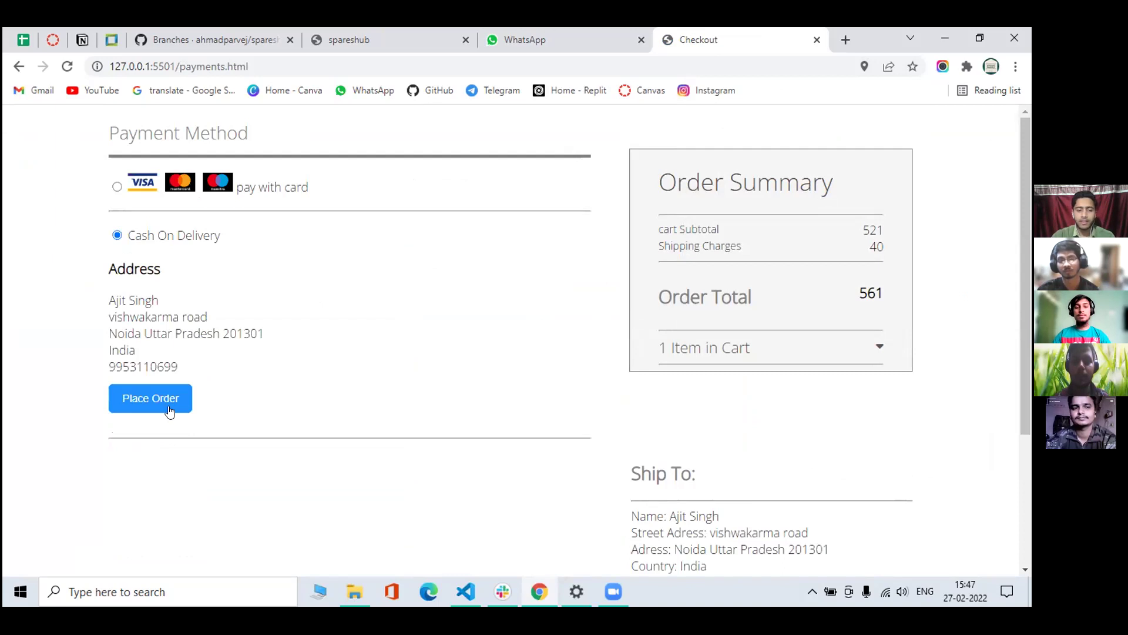
left_click(150, 398)
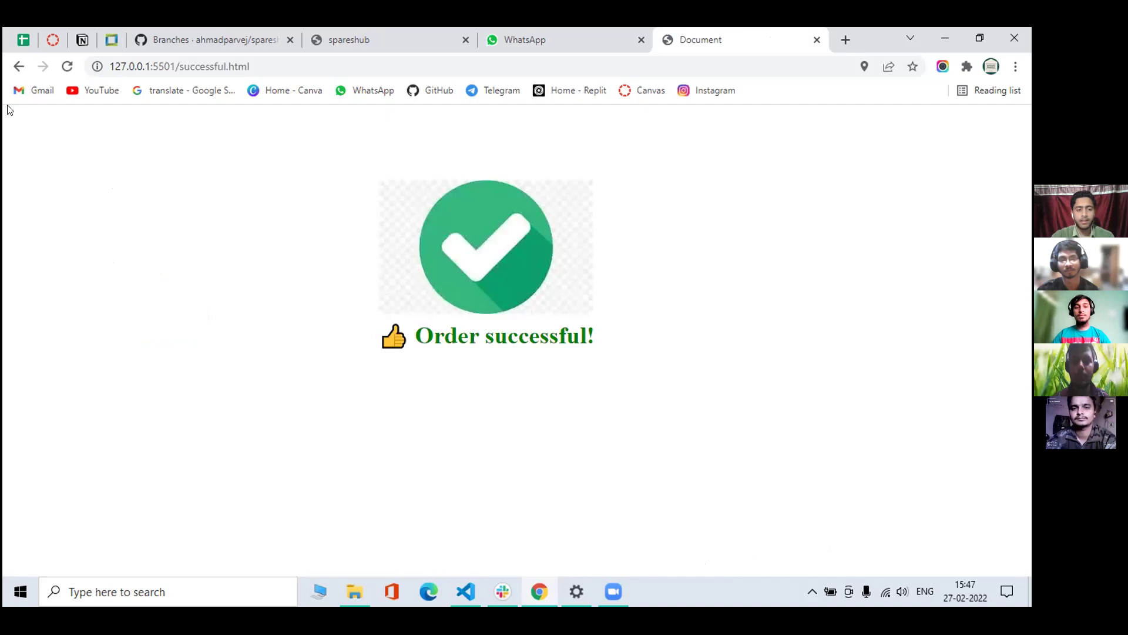
left_click(20, 67)
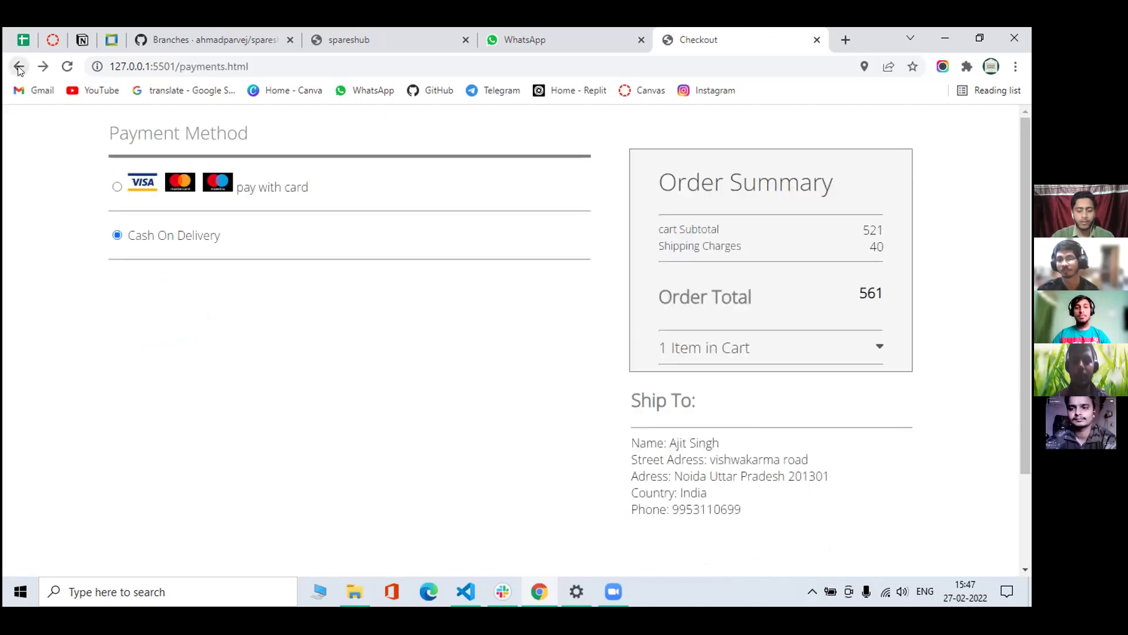
left_click(20, 67)
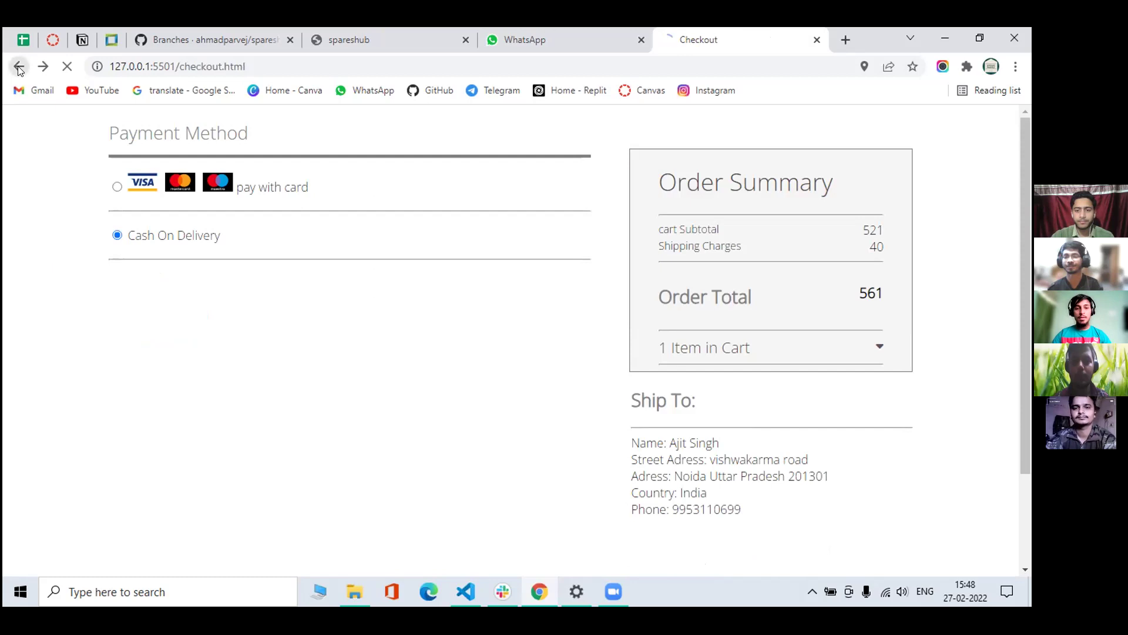
Go back home, then start the franchise form and autofill saved personal details
left_click(20, 67)
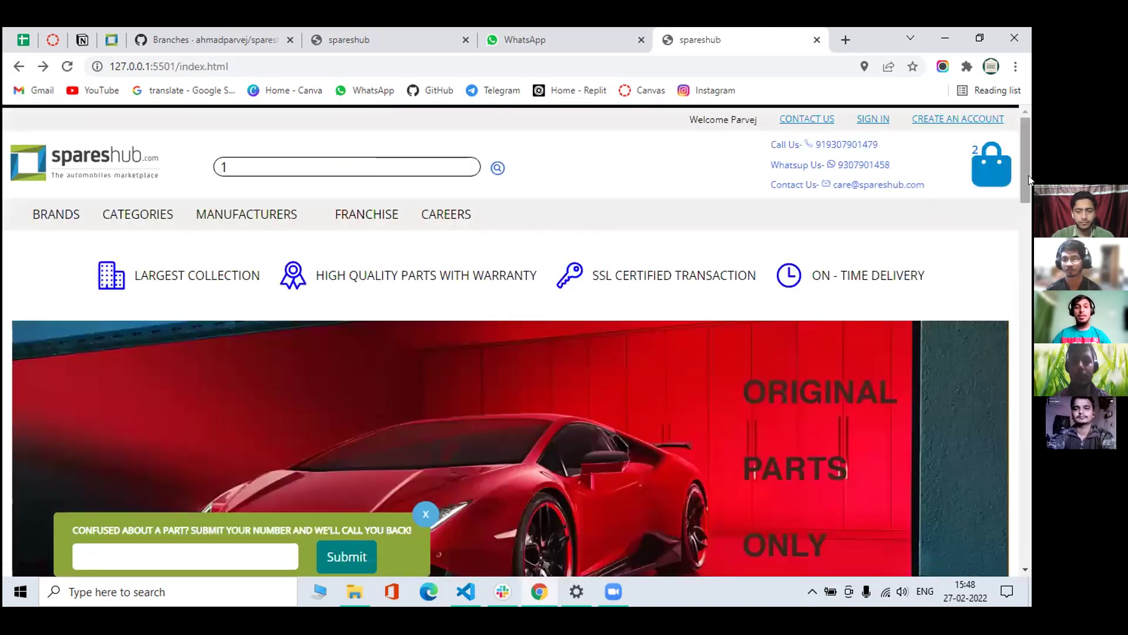
left_click_drag(1029, 175, 1028, 518)
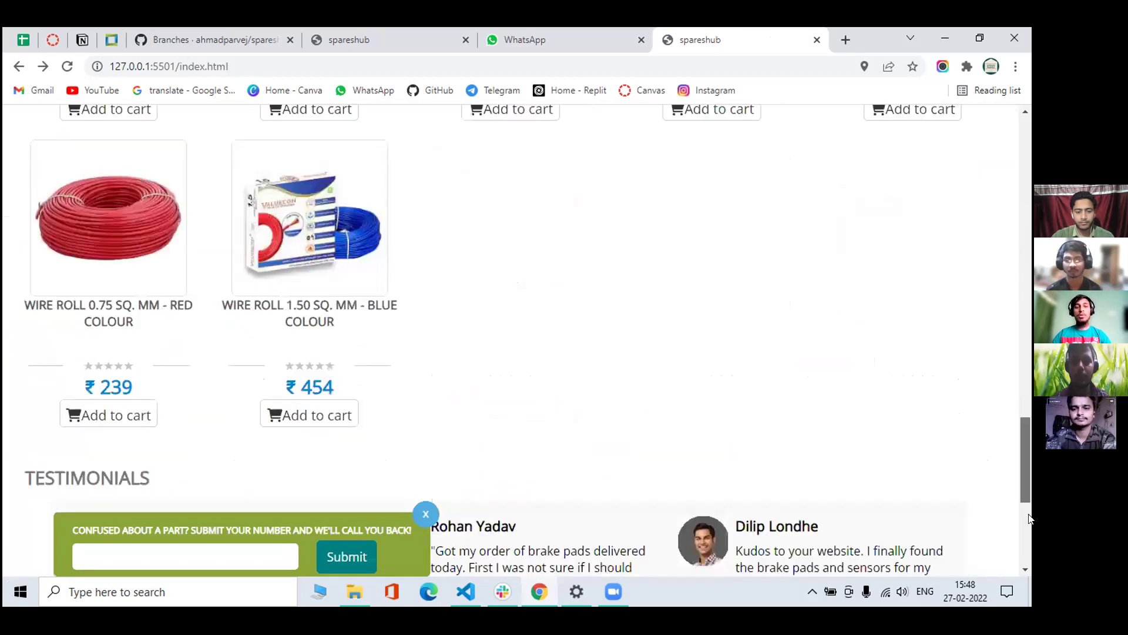
left_click_drag(1029, 519, 1029, 556)
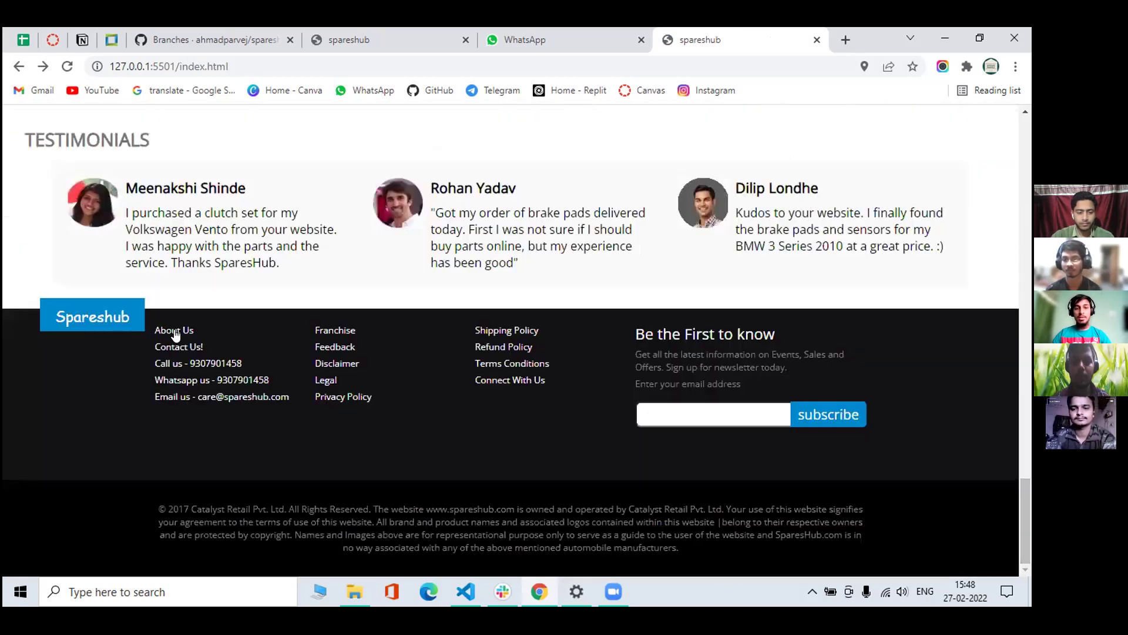
left_click(334, 330)
left_click_drag(1029, 188, 1029, 239)
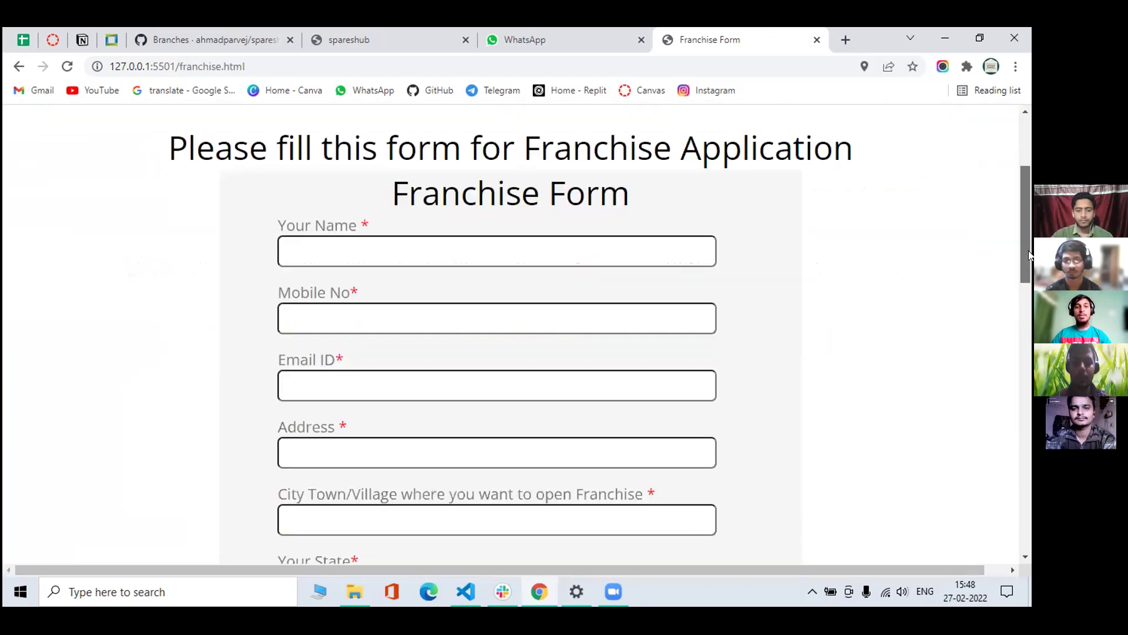
scroll(547, 201, "down", 1)
left_click(396, 189)
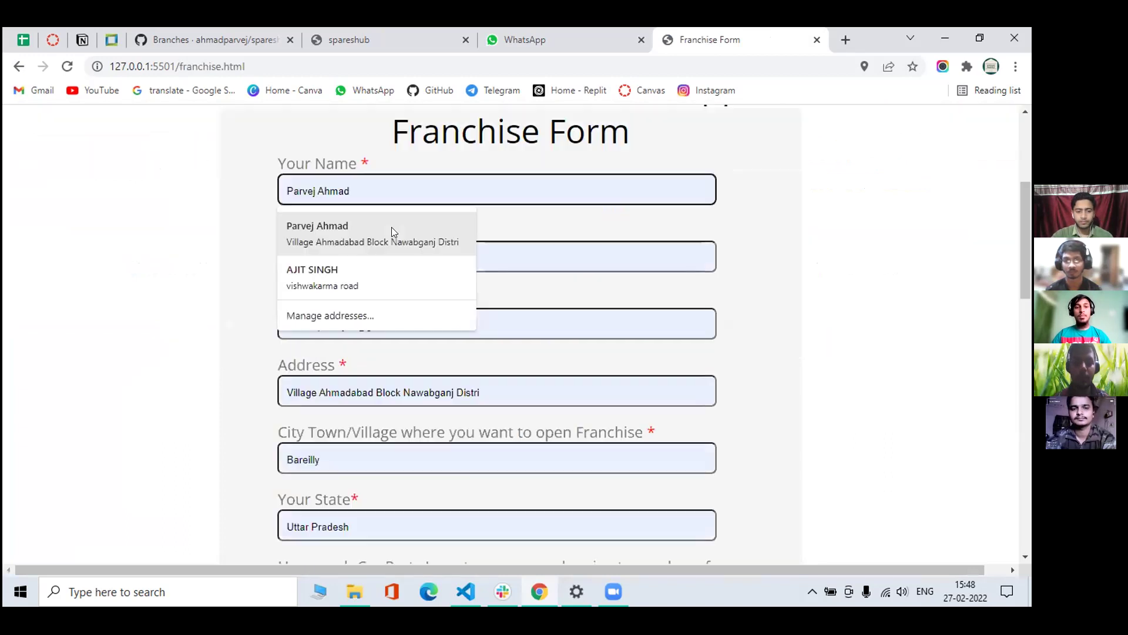
left_click(391, 233)
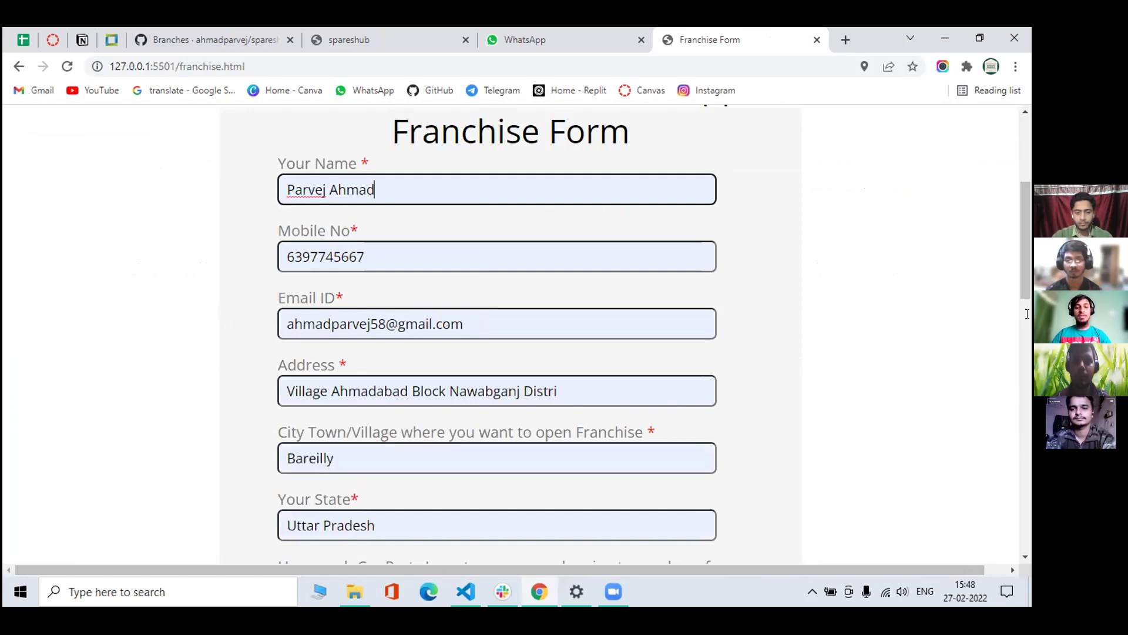
scroll(547, 353, "down", 4)
scroll(547, 352, "down", 3)
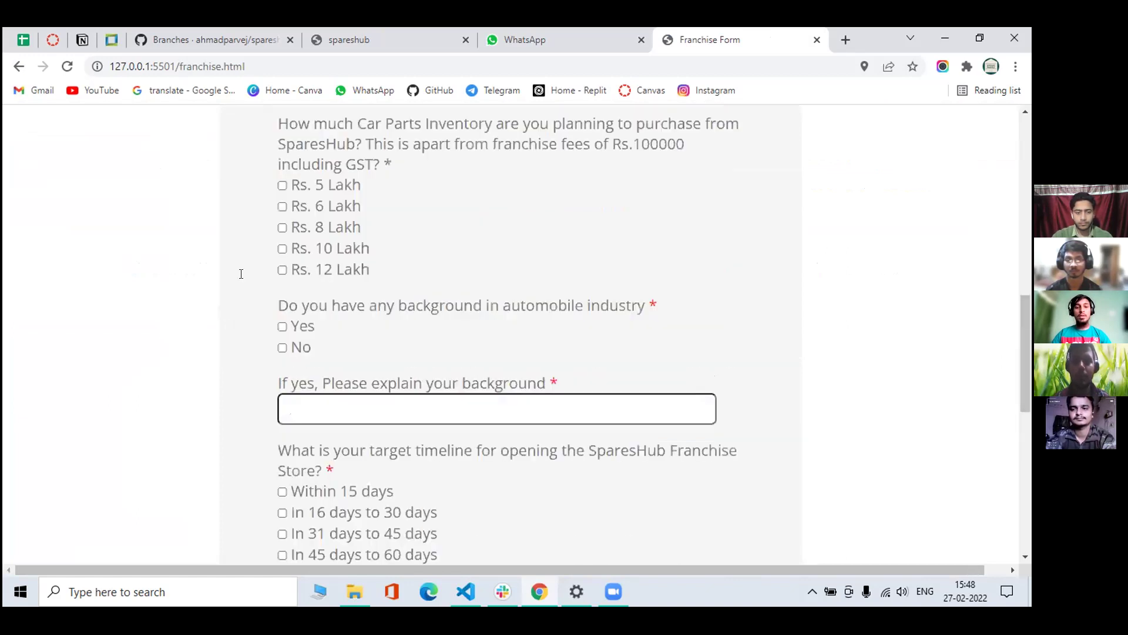
Choose Rs. 5 Lakh inventory, mechanic background, 15-day timeline and consent, then submit
left_click(282, 185)
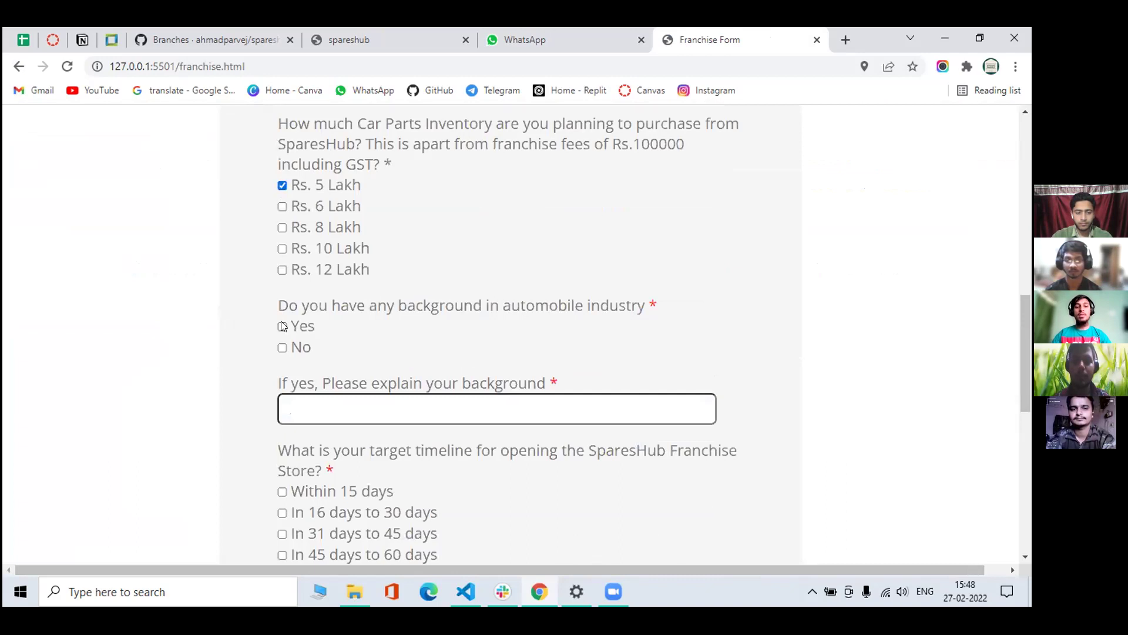
type("me")
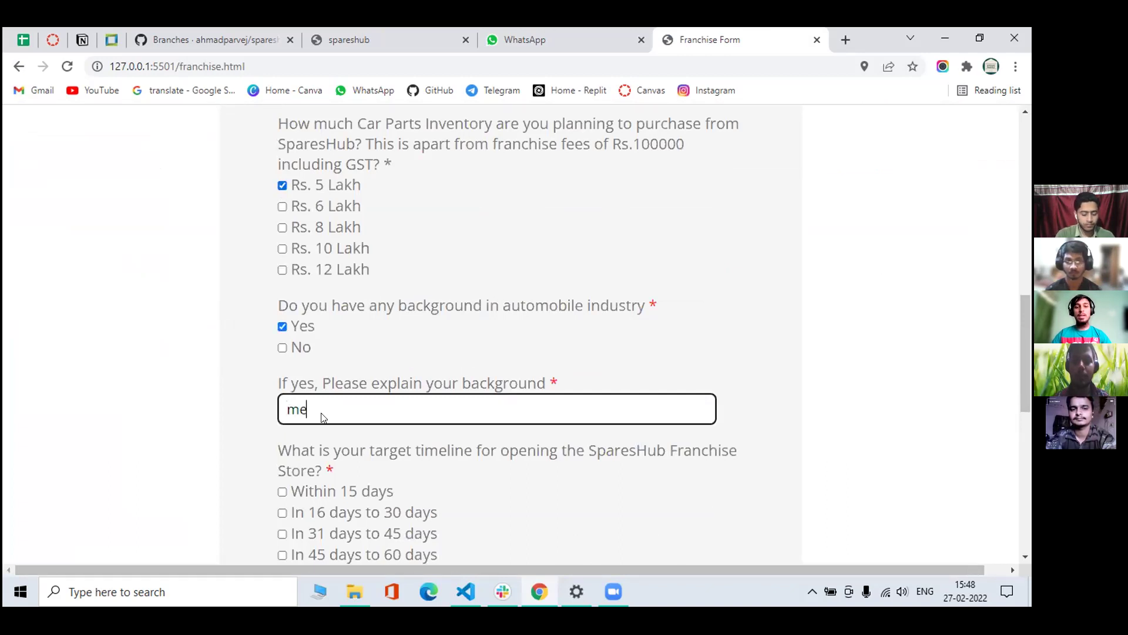
type("chanic")
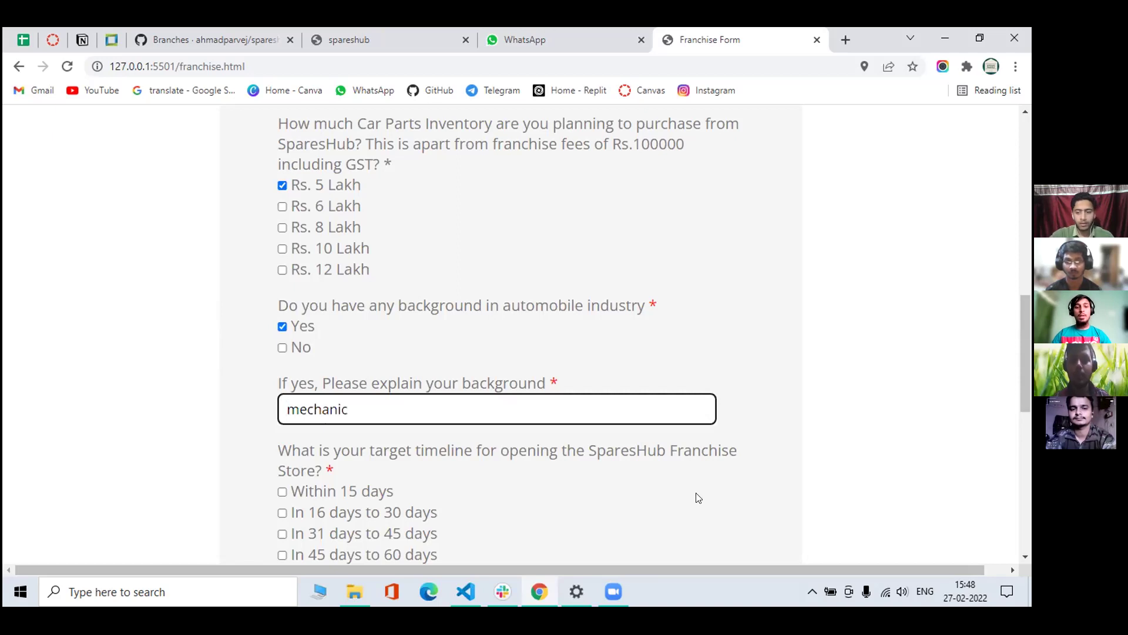
left_click_drag(1029, 357, 1029, 420)
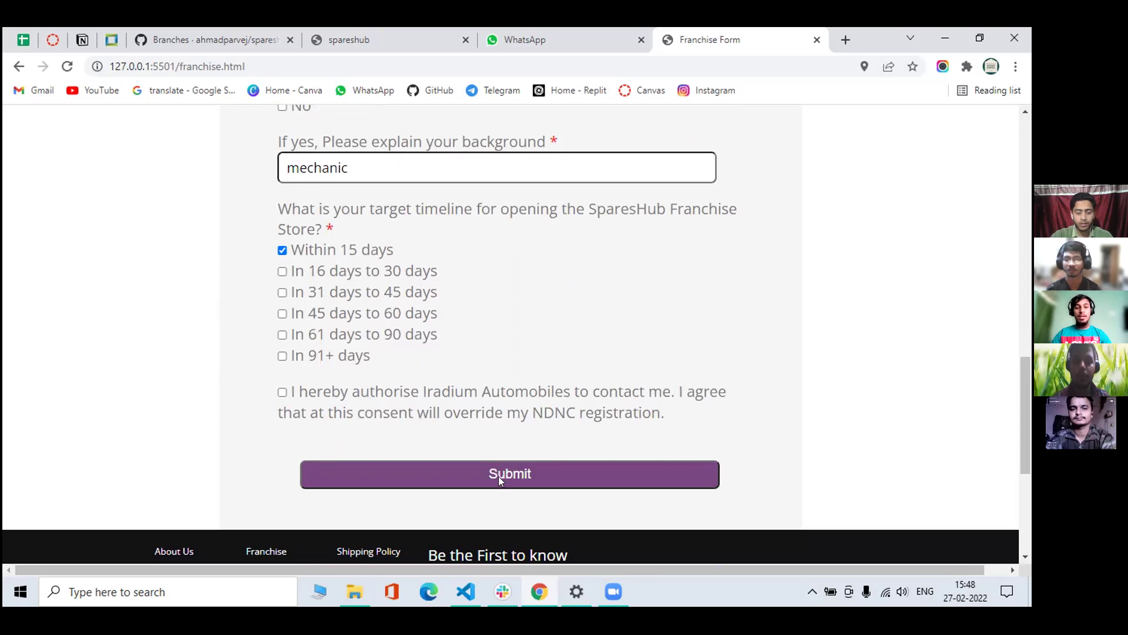
left_click(283, 391)
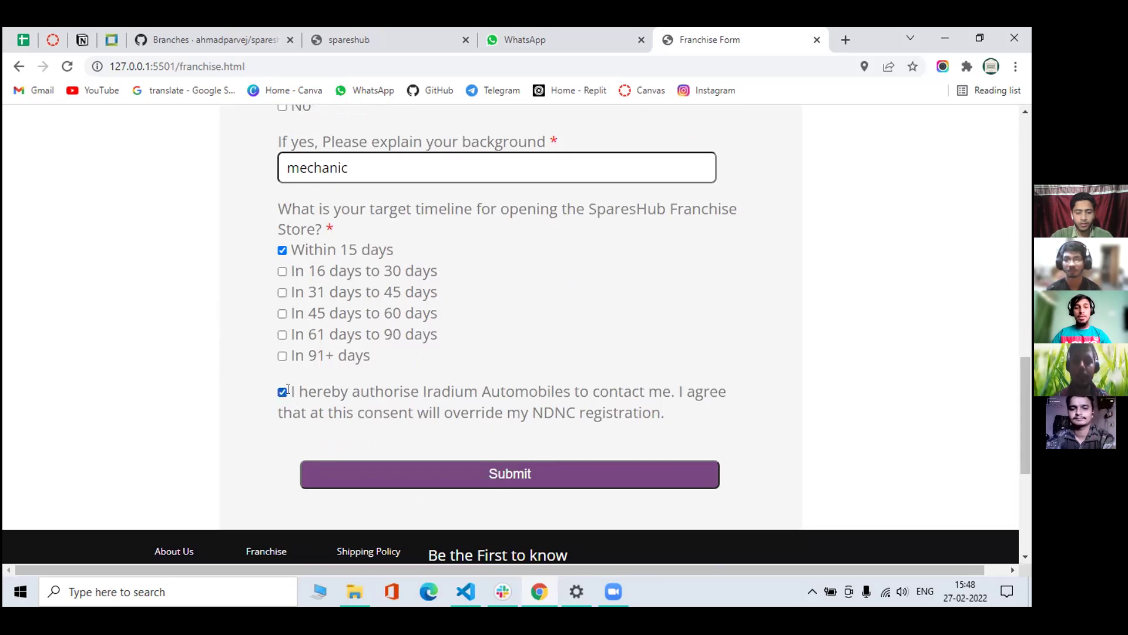
left_click(534, 474)
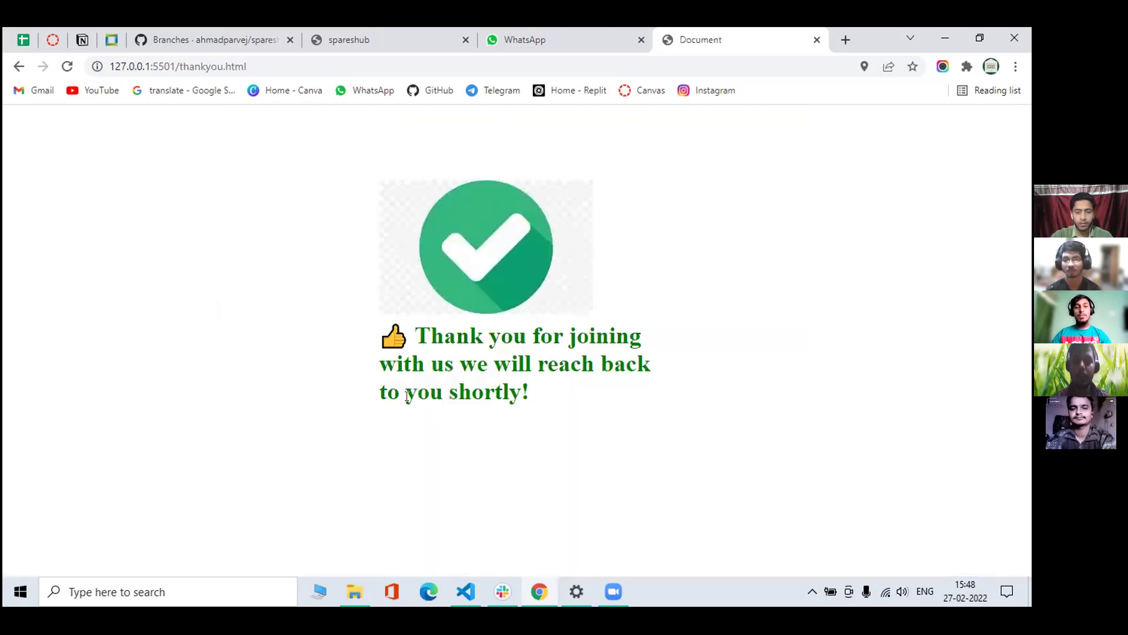